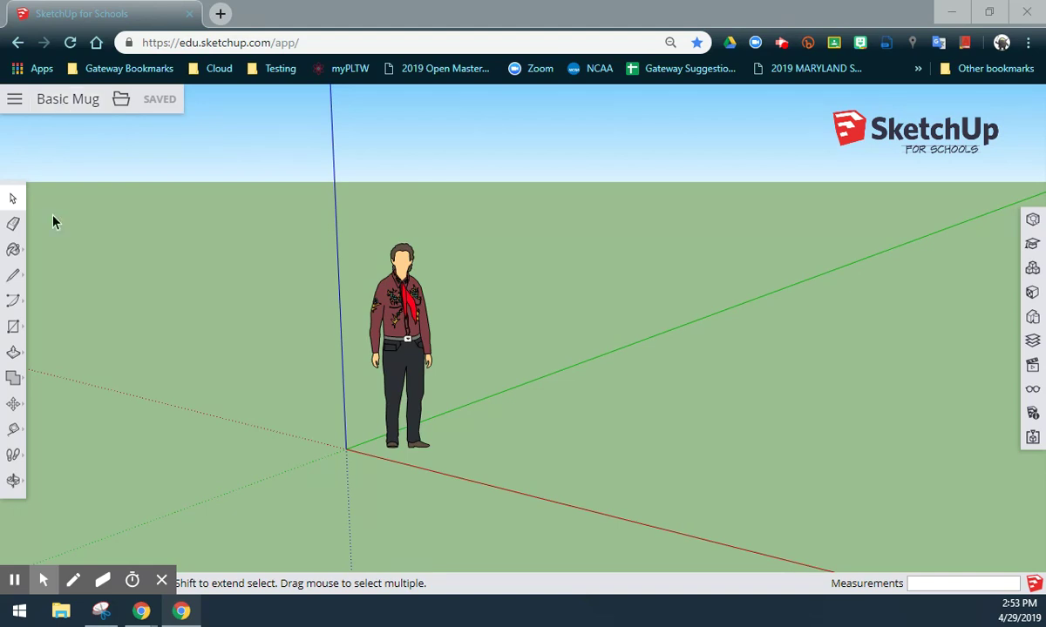
Step: Switch the modelling window to the standard Top view, looking straight down
left_click(234, 372)
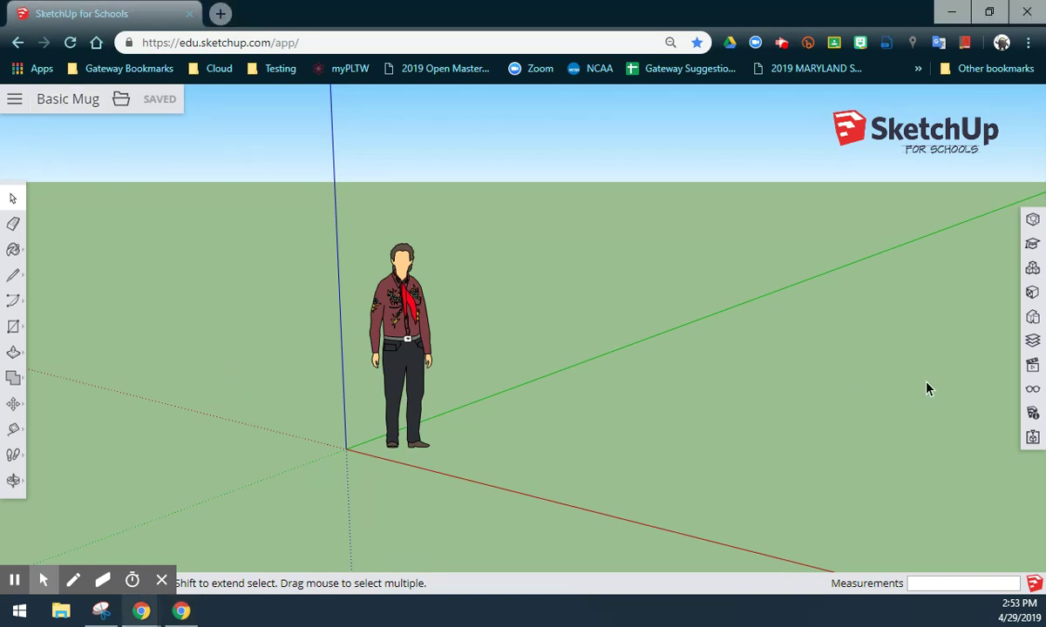
left_click(1034, 367)
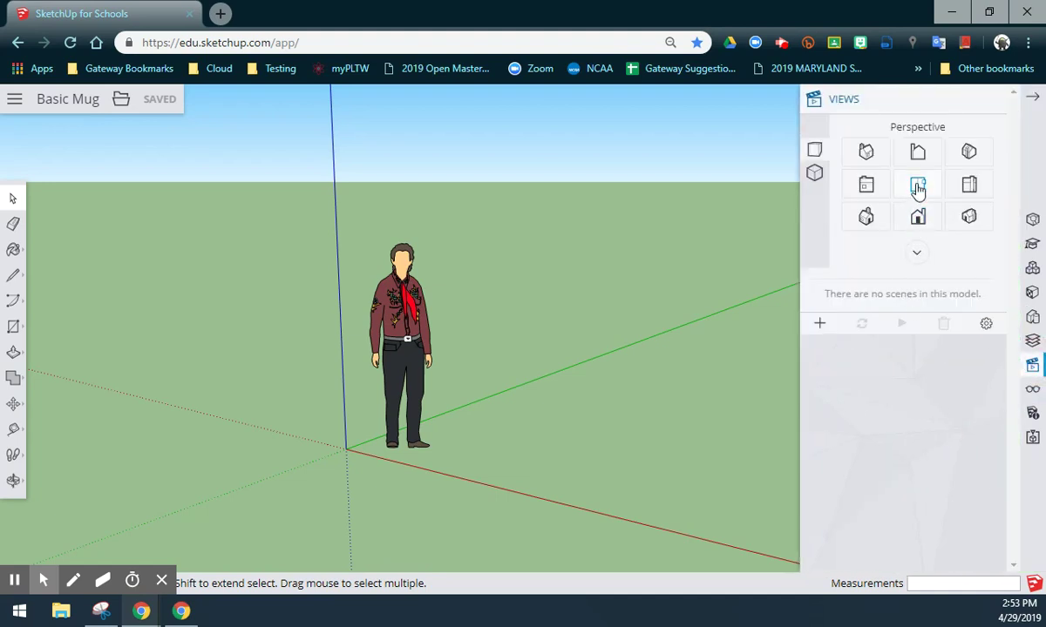
left_click(918, 188)
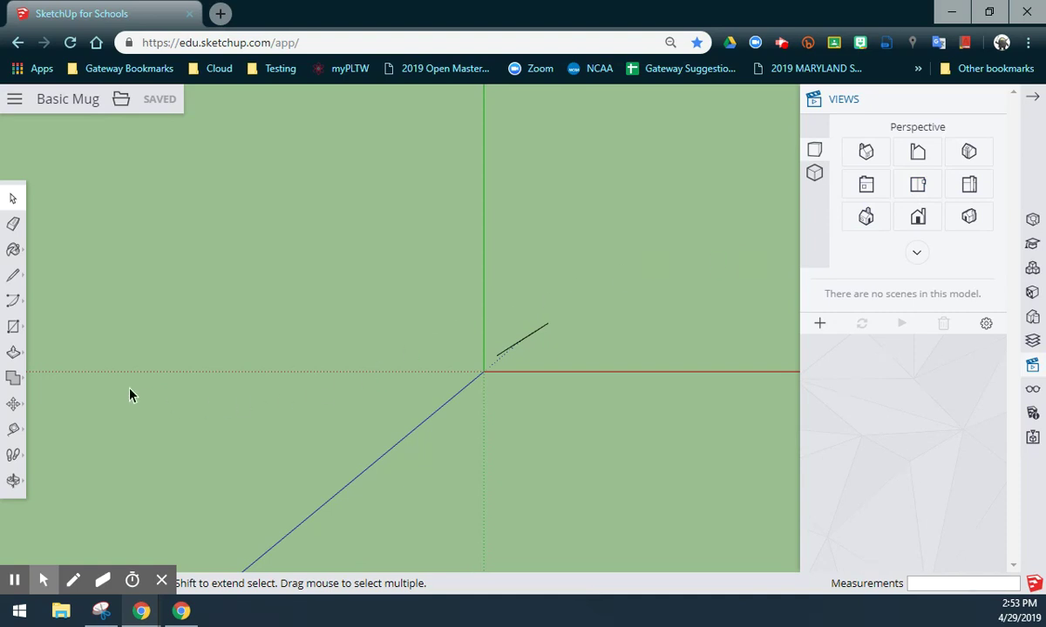
left_click(21, 331)
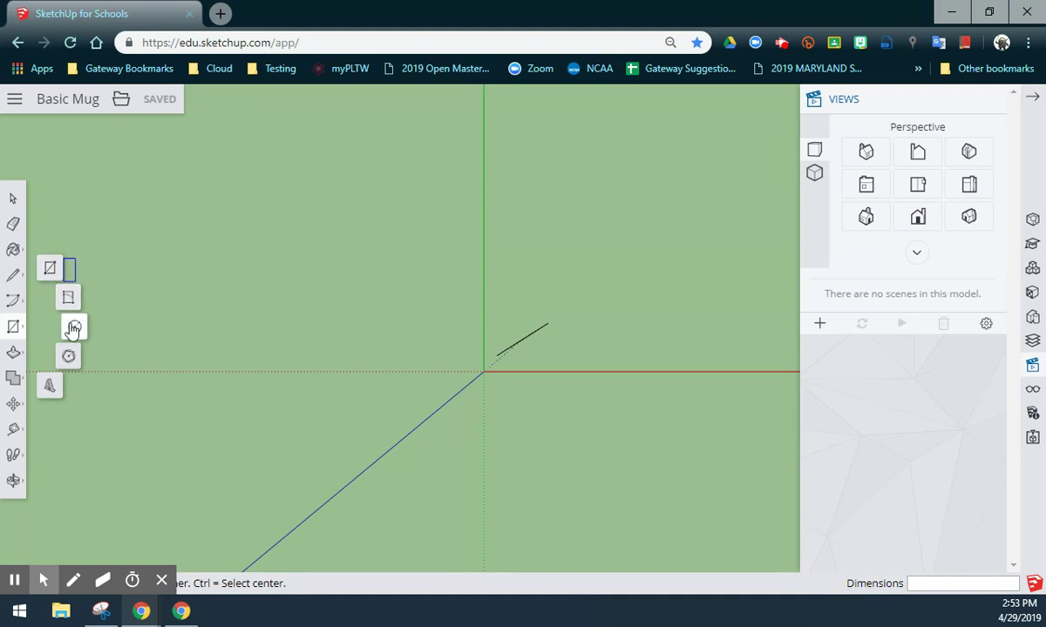
Step: Draw a circle of radius 1.5 centred on the axes origin
left_click(73, 328)
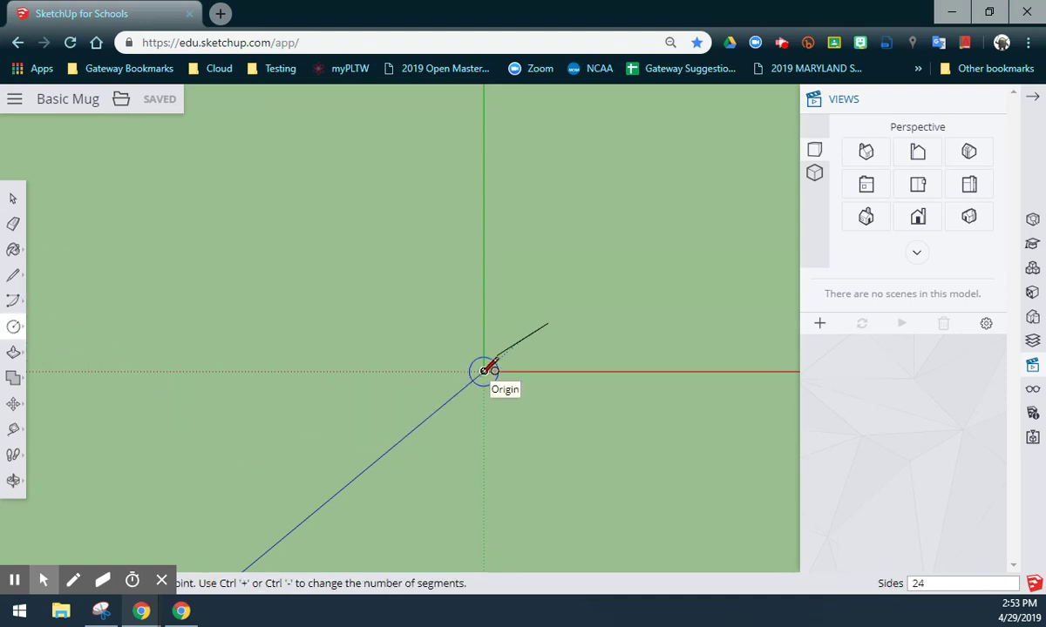
left_click(485, 373)
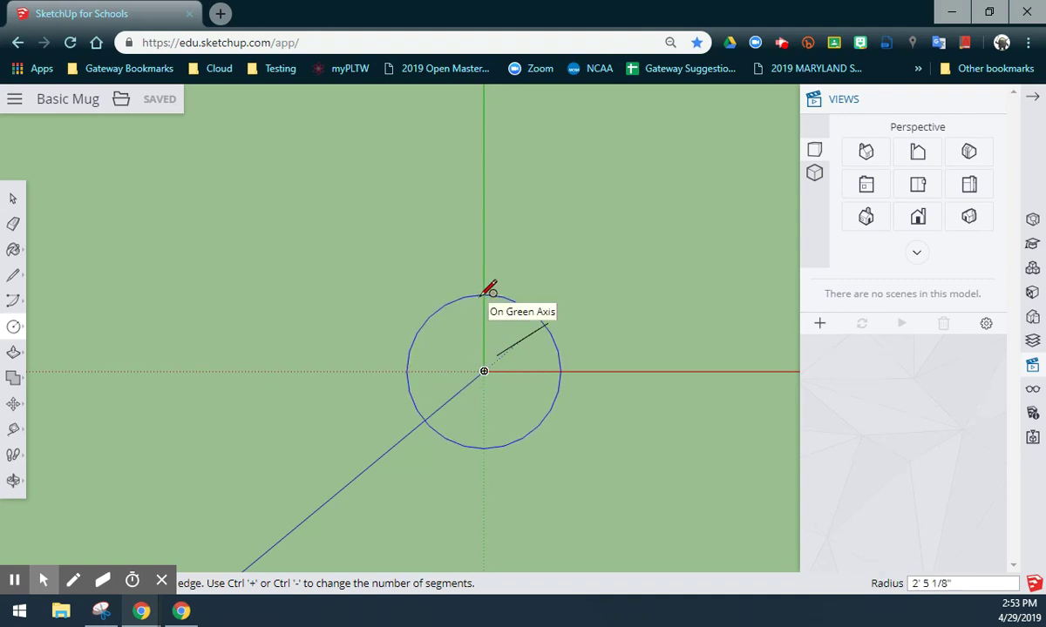
type("1.5")
key("Return")
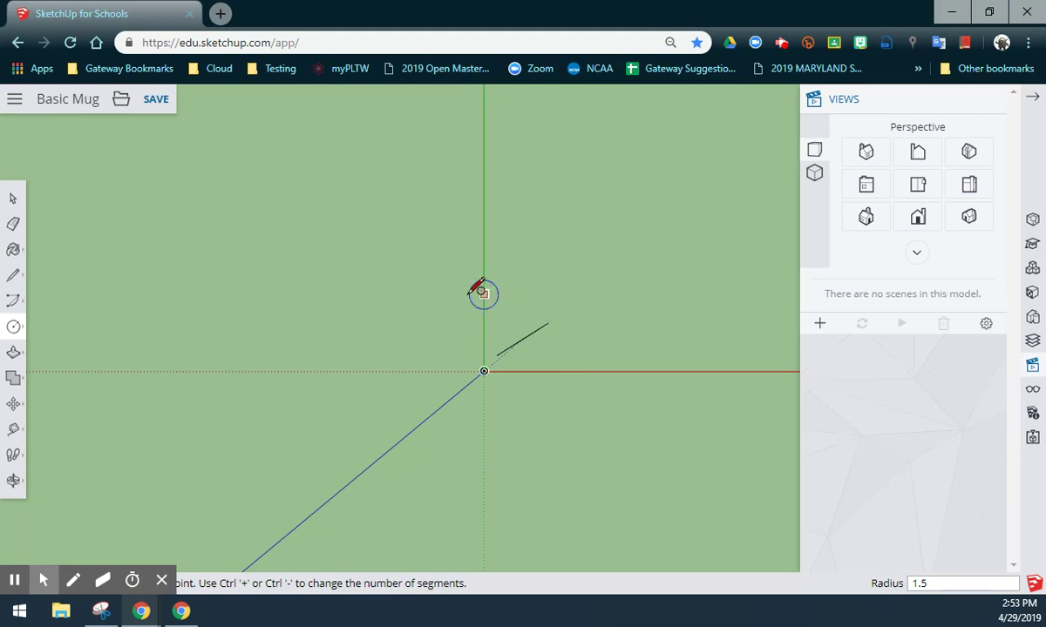
Step: Delete the person scale figure from the model
left_click(13, 201)
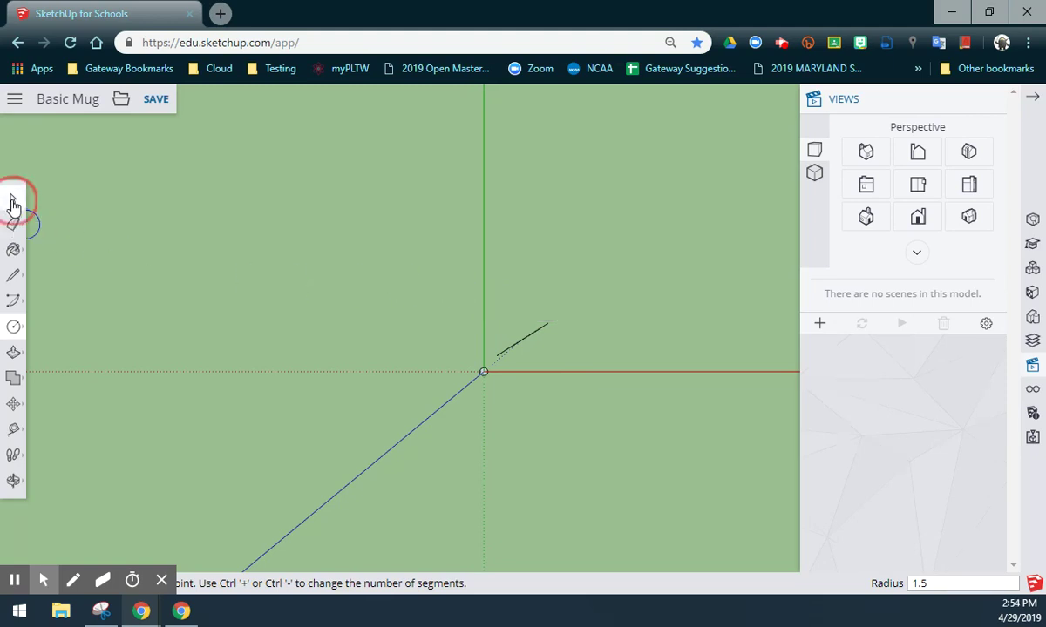
middle_click_drag(510, 438, 492, 244)
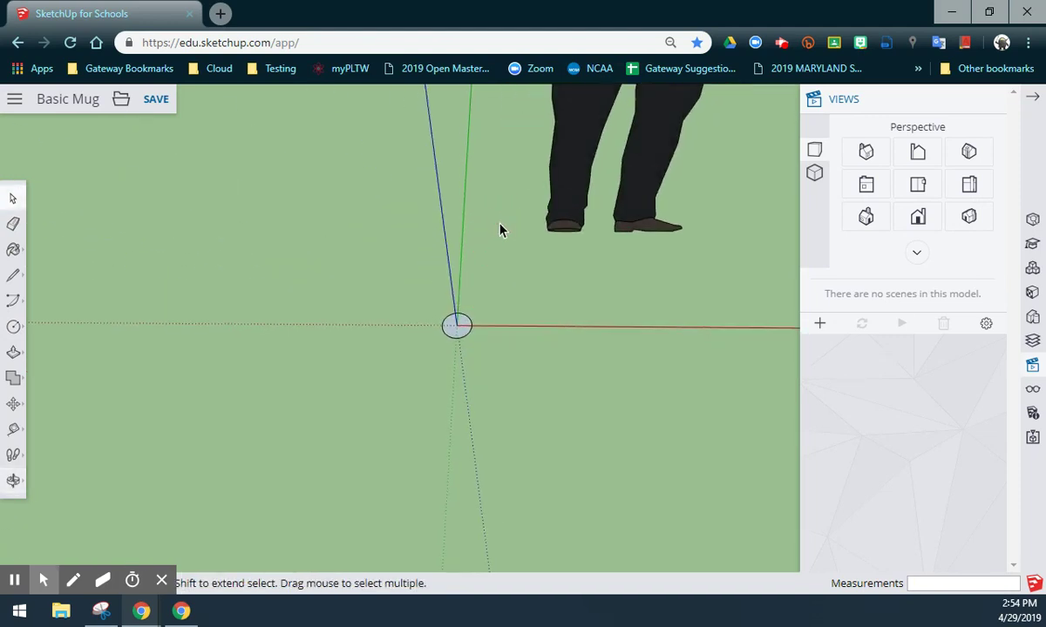
left_click(560, 186)
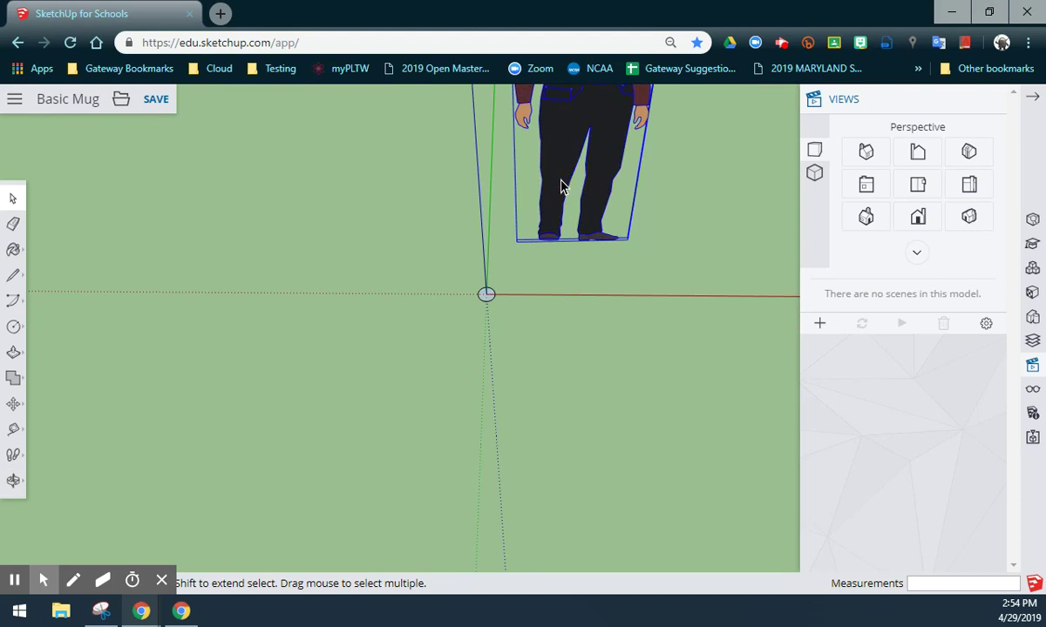
key("Delete")
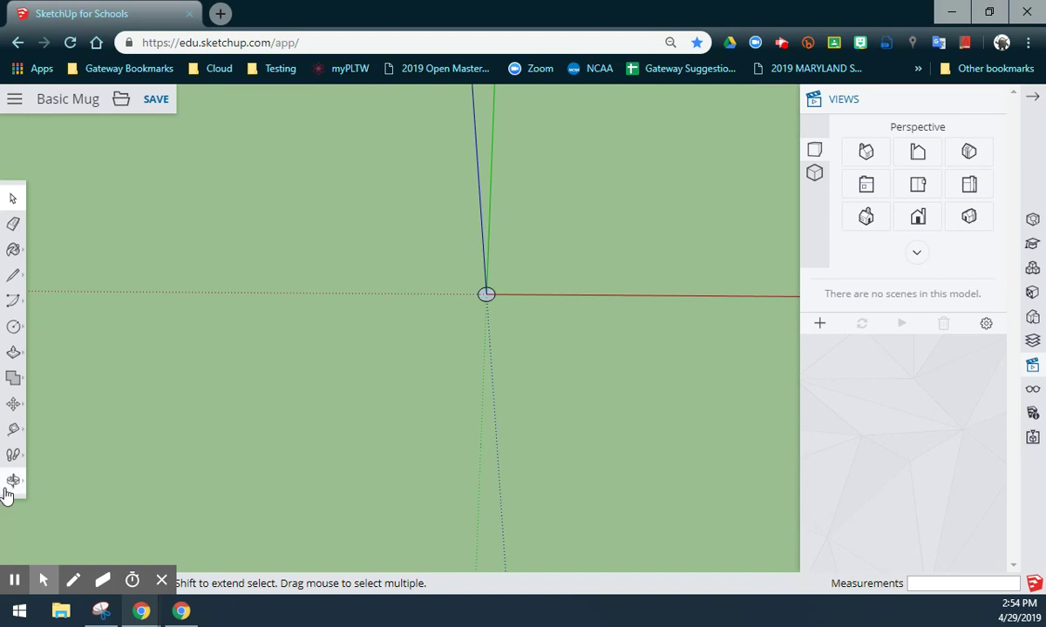
Step: Zoom to extents, zoom out and orbit to see the circle at an angle
left_click(15, 491)
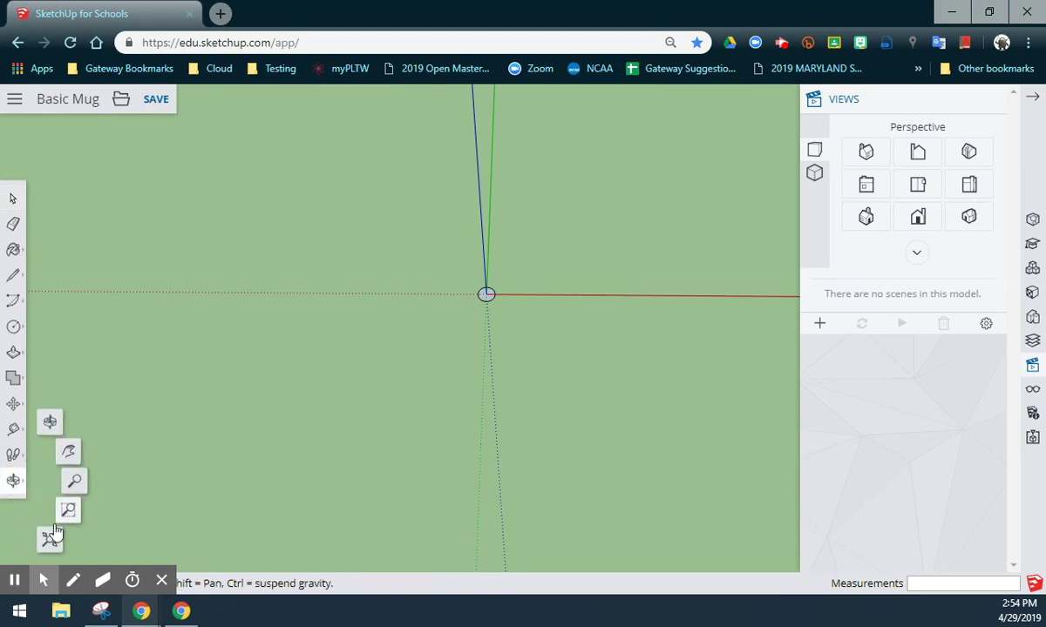
left_click(52, 537)
scroll(530, 414, "down", 4)
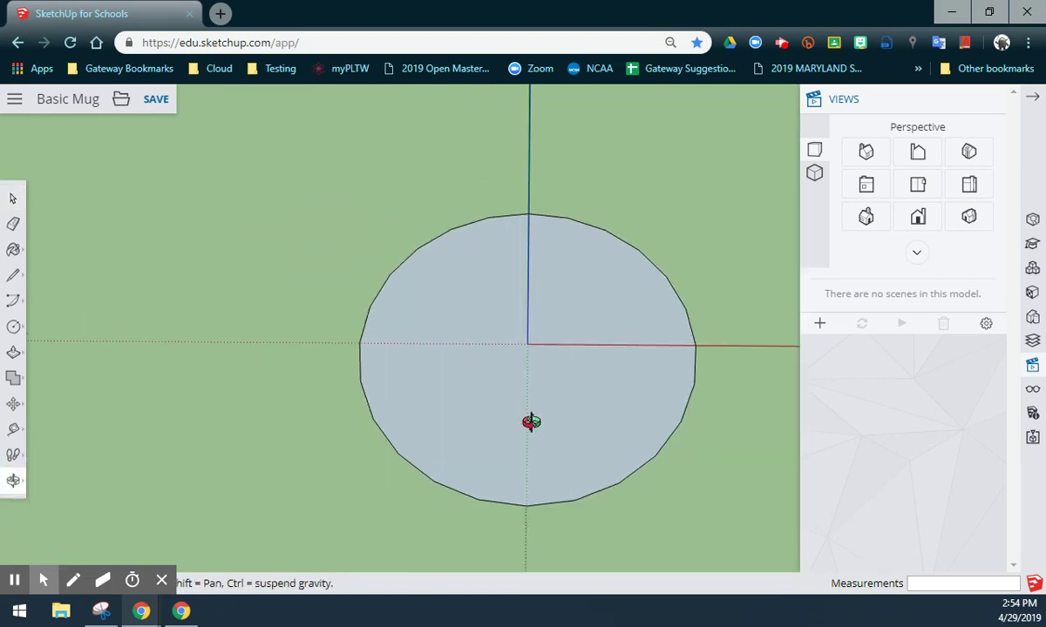
left_click(637, 533)
left_click_drag(637, 534, 670, 481)
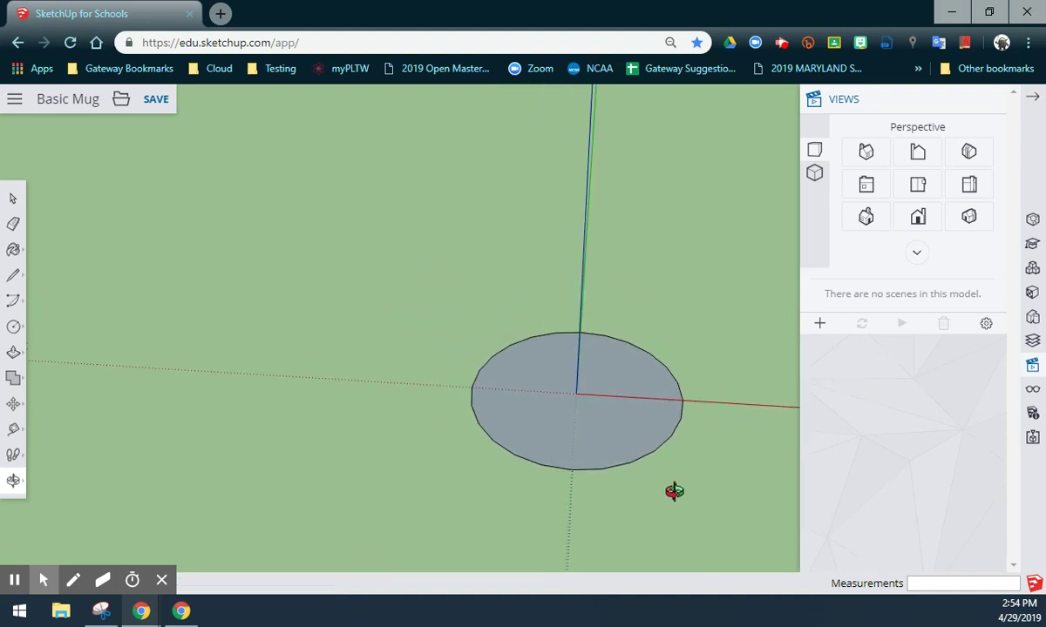
left_click(14, 199)
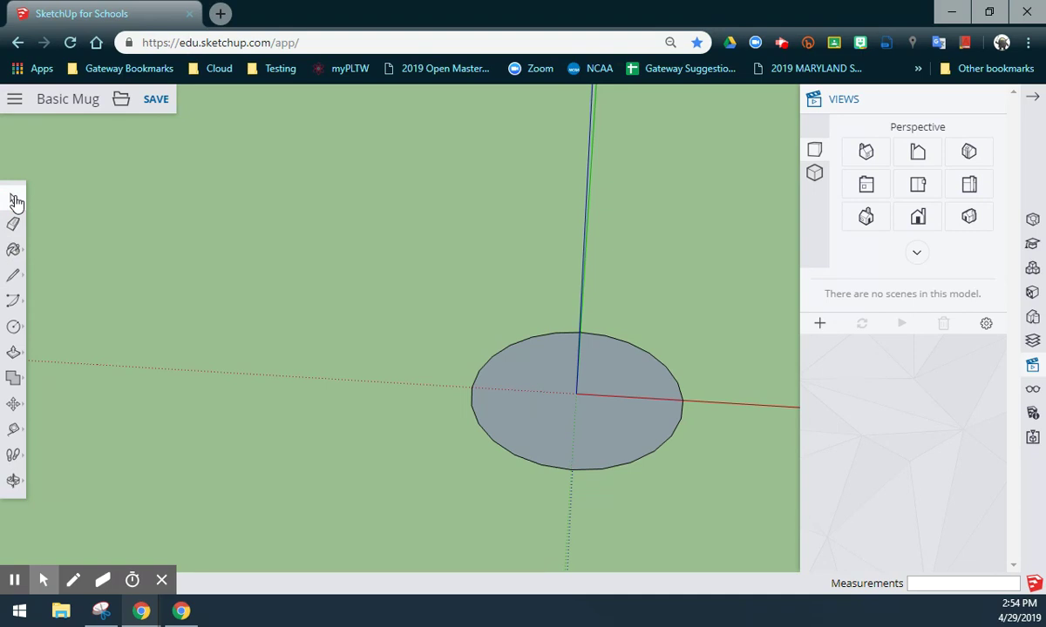
Step: Push/Pull the circle face up 3 inches into a solid cylinder
left_click(13, 352)
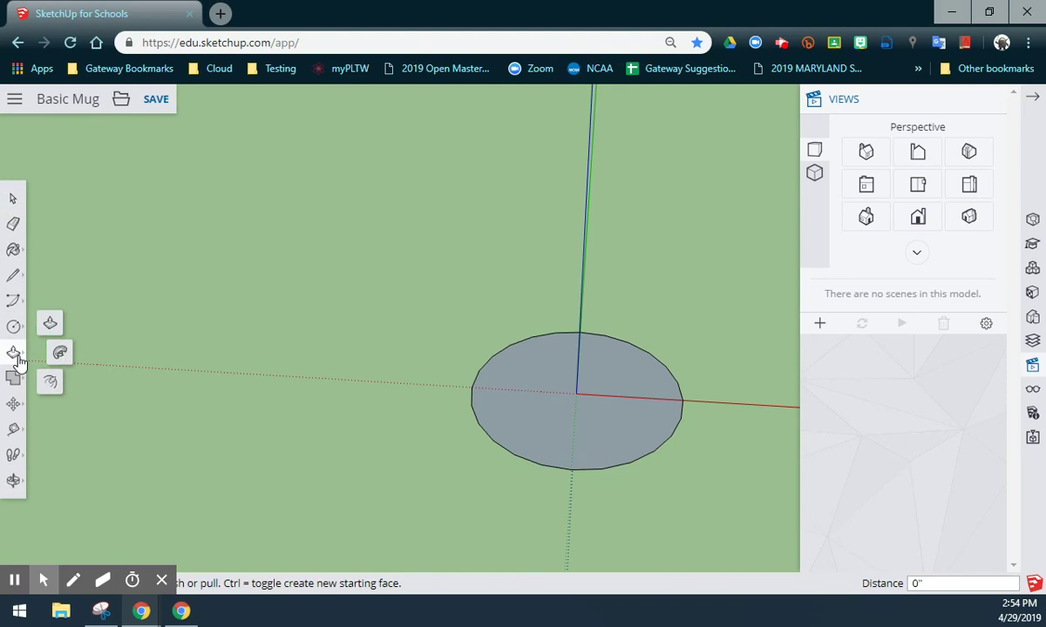
left_click(49, 324)
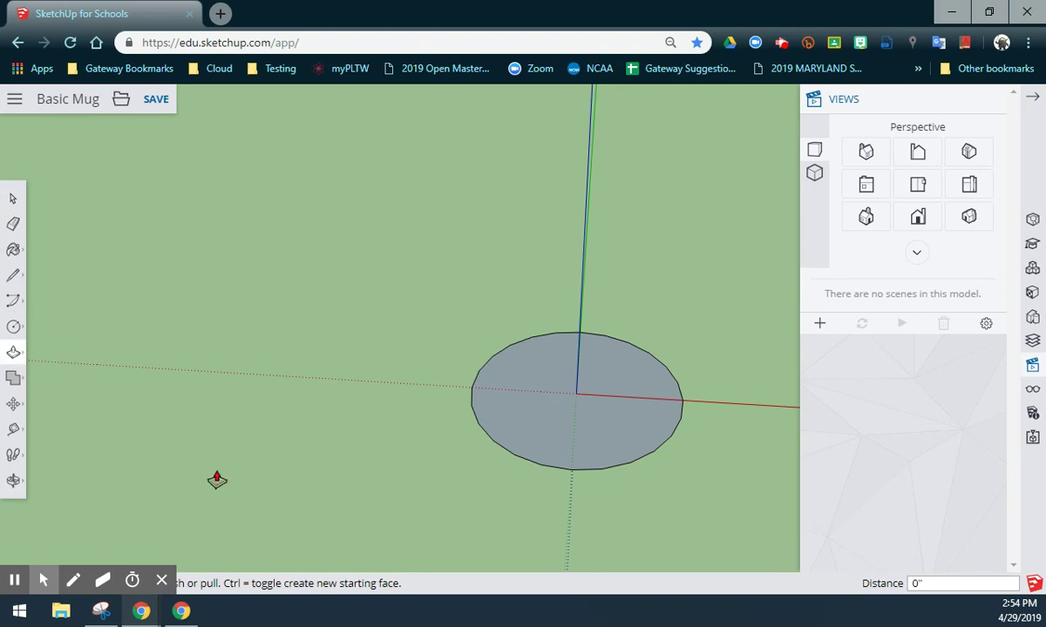
left_click(533, 423)
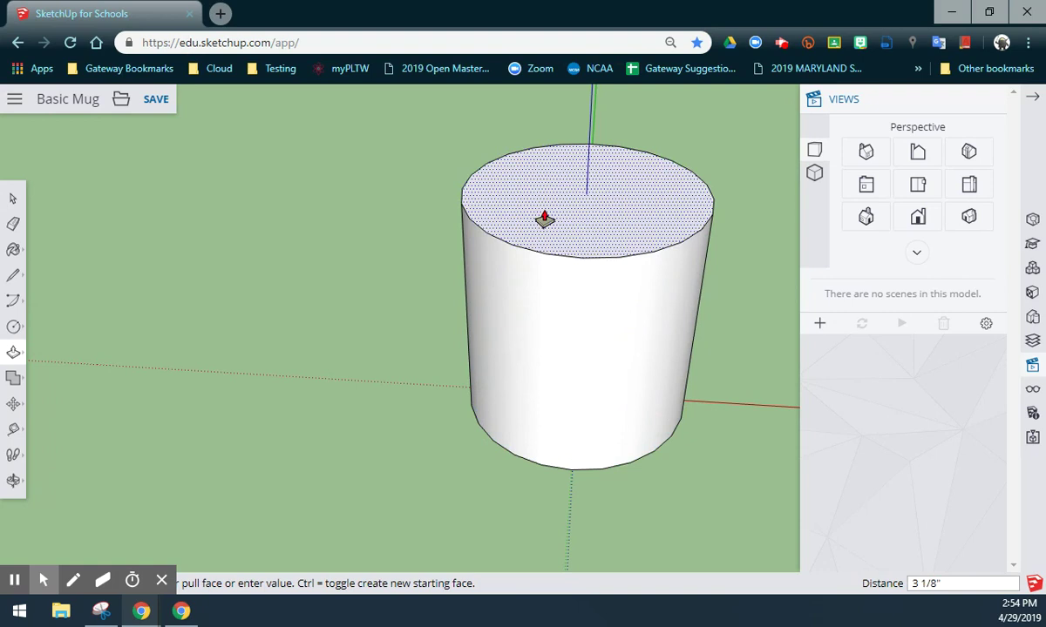
type("3")
key("Return")
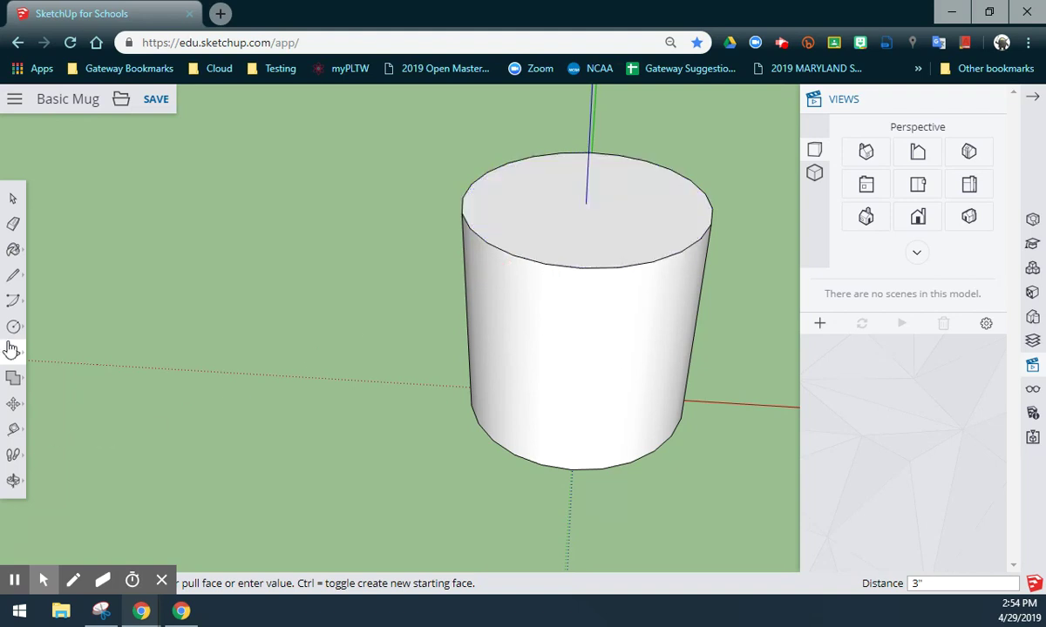
left_click(19, 358)
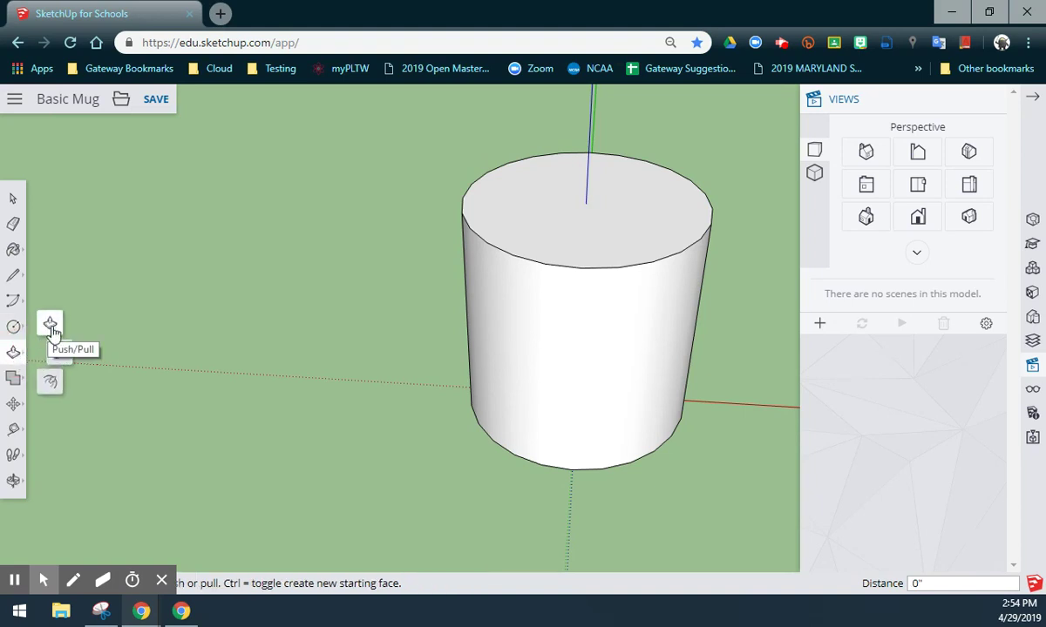
Step: Offset the cylinder's top rim 0.25 inch inward to create an inner circle
left_click(50, 385)
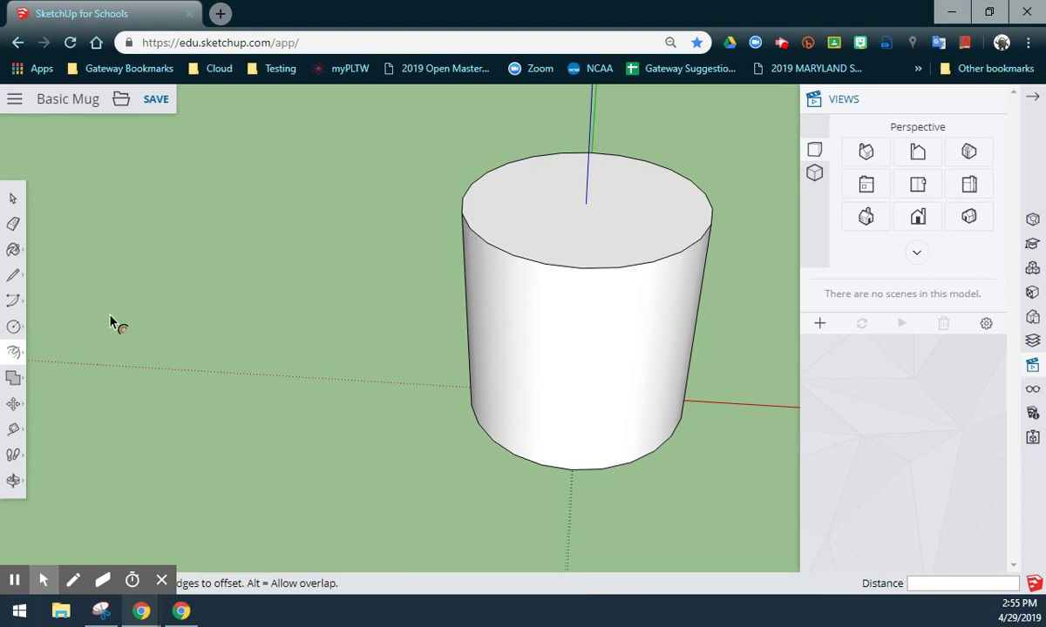
left_click(502, 190)
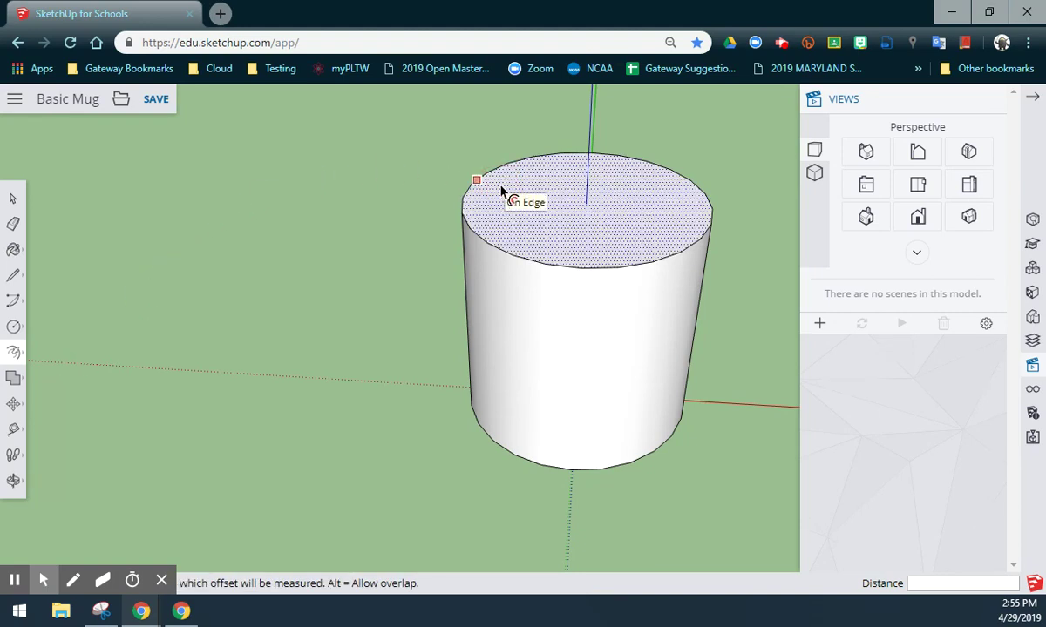
left_click_drag(501, 190, 513, 198)
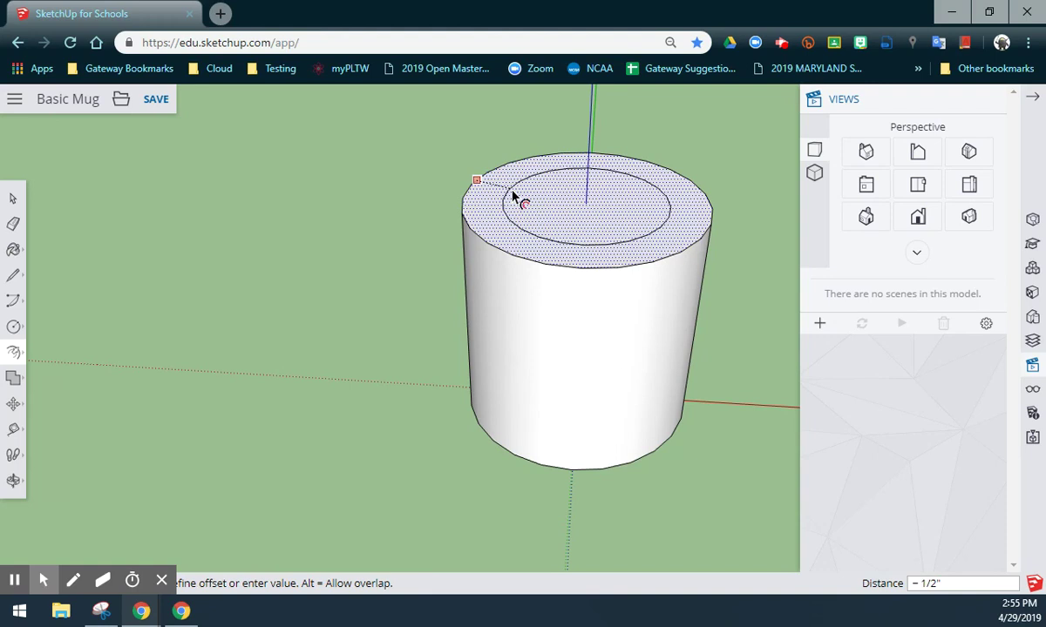
type(".25")
key("Return")
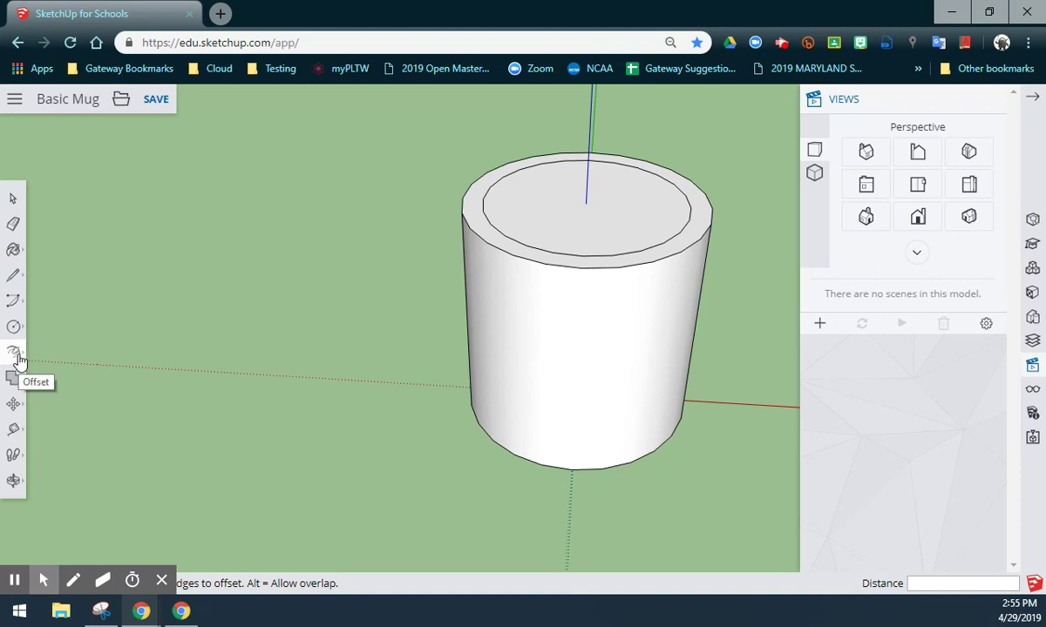
Step: Push the inner top face 2.75 inches down into the cylinder
left_click(18, 356)
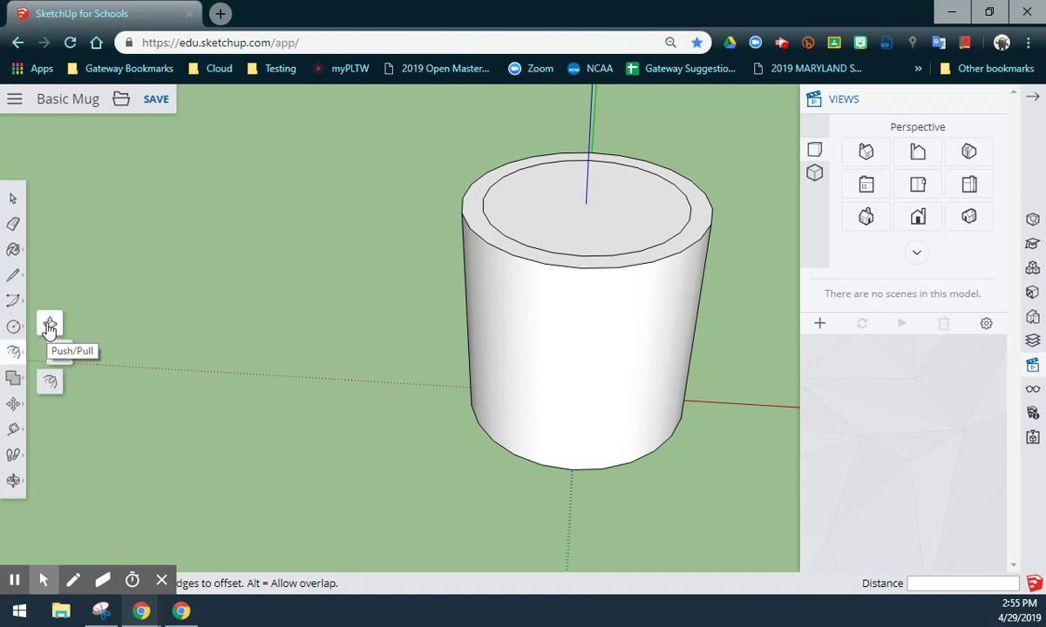
left_click(49, 326)
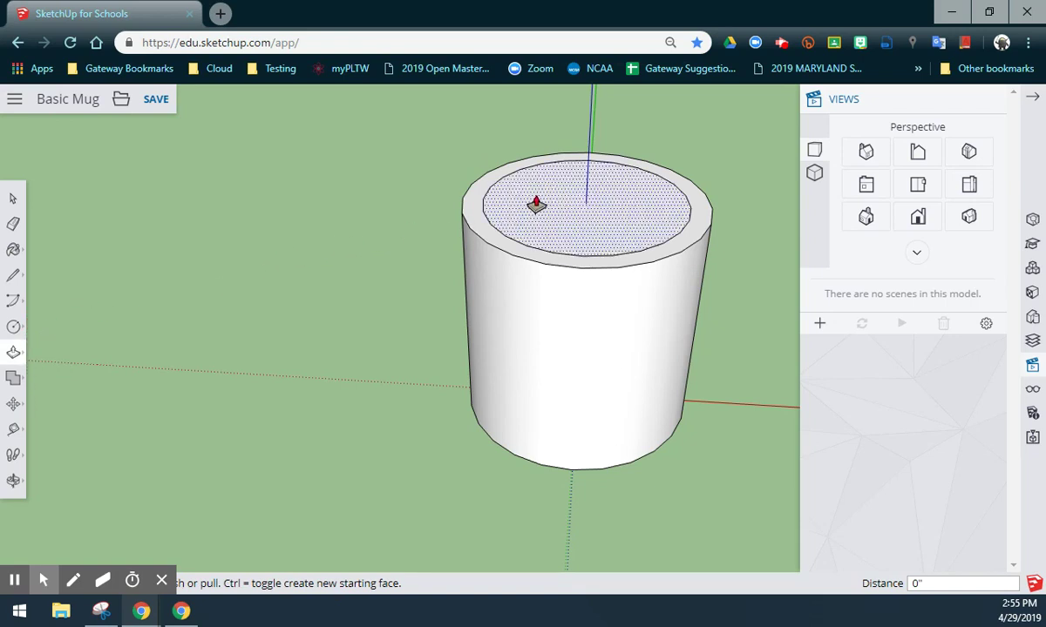
left_click(536, 203)
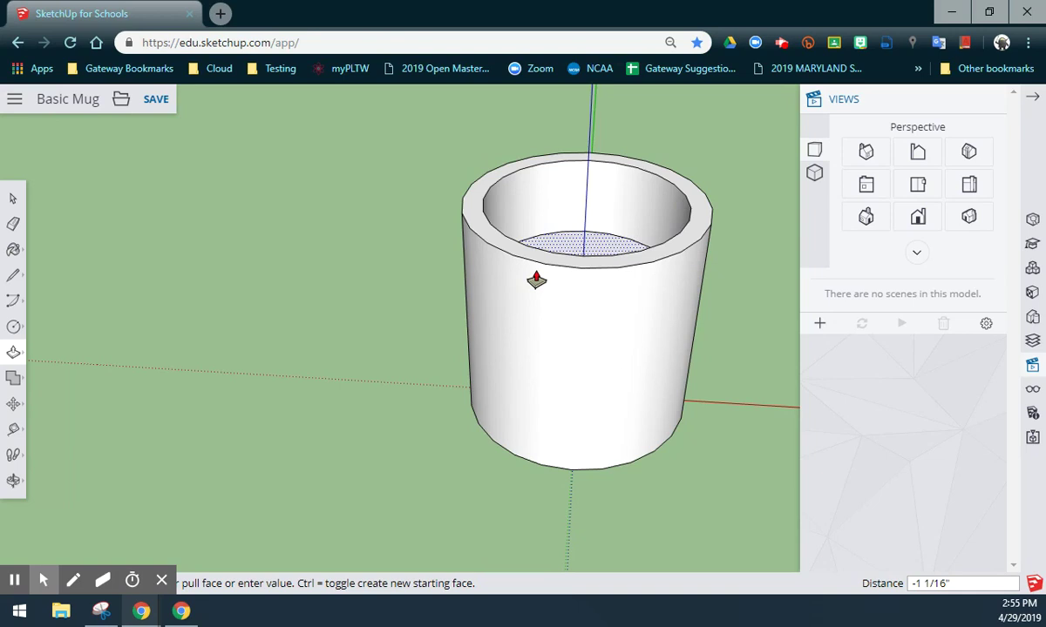
type("2.75")
key("Return")
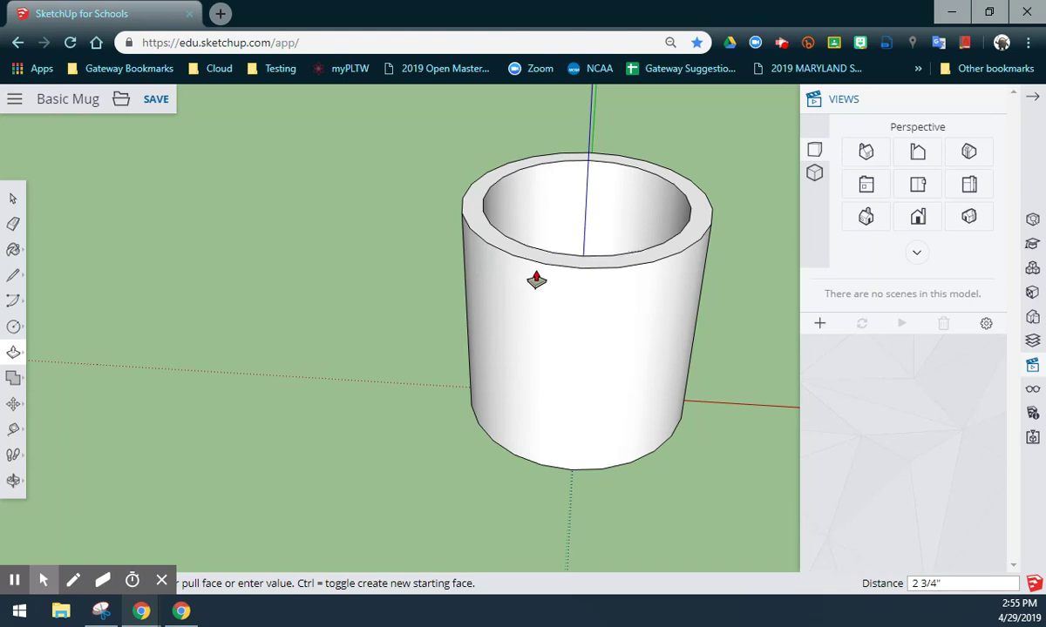
Step: Orbit around the mug, then switch to Front view and zoom out slightly
left_click(14, 197)
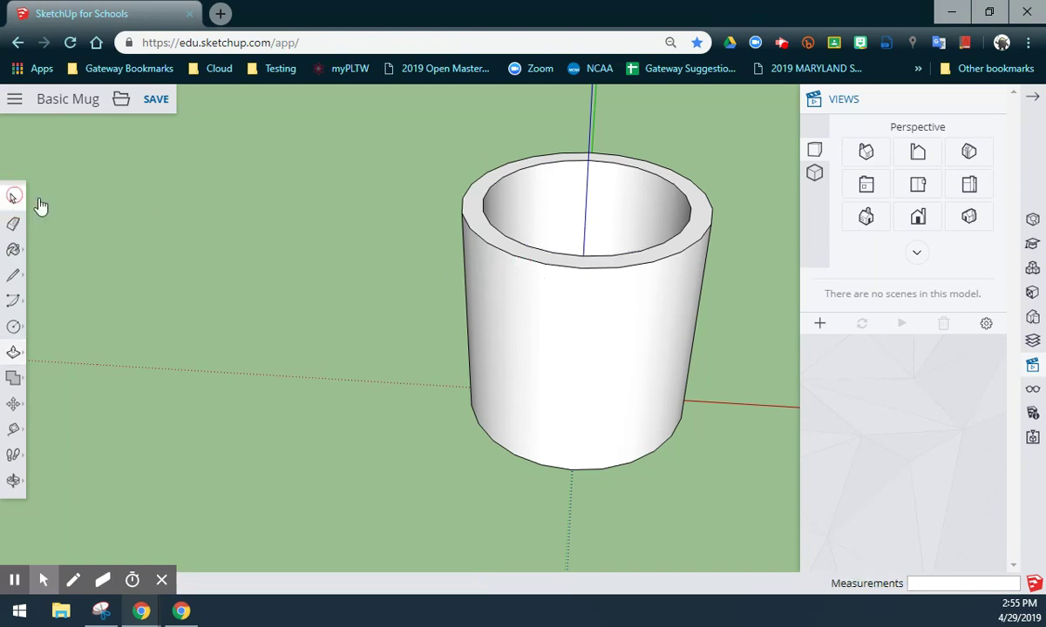
key("o")
mouse_move(423, 172)
left_mouse_down()
mouse_move(324, 233)
mouse_move(254, 322)
mouse_move(273, 374)
mouse_move(595, 446)
mouse_move(773, 306)
mouse_move(776, 266)
mouse_move(677, 220)
mouse_move(492, 201)
mouse_move(433, 154)
left_mouse_up()
key("space")
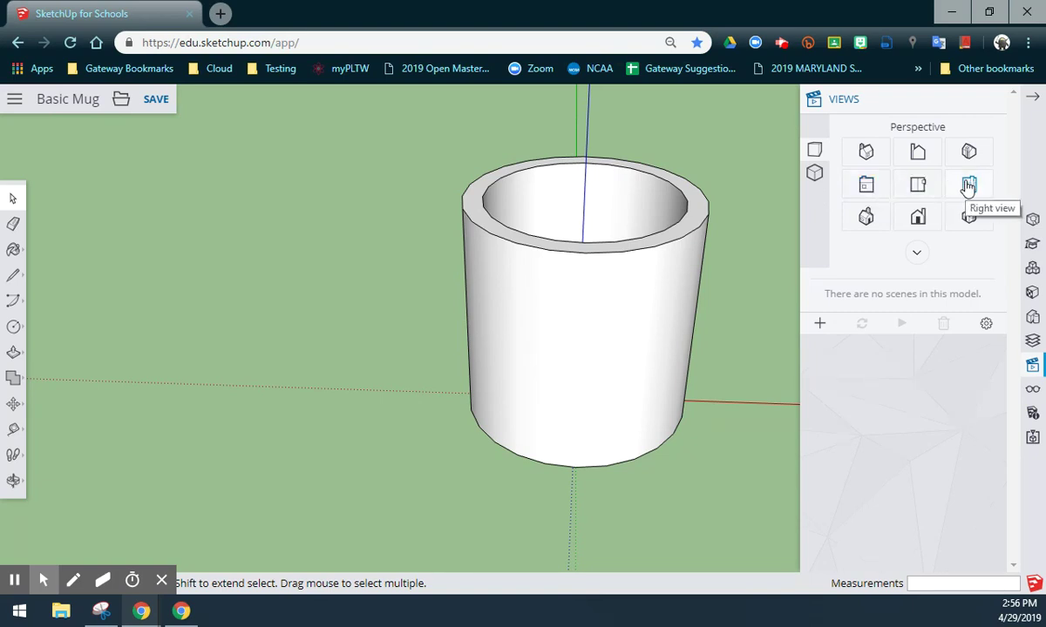
left_click(917, 219)
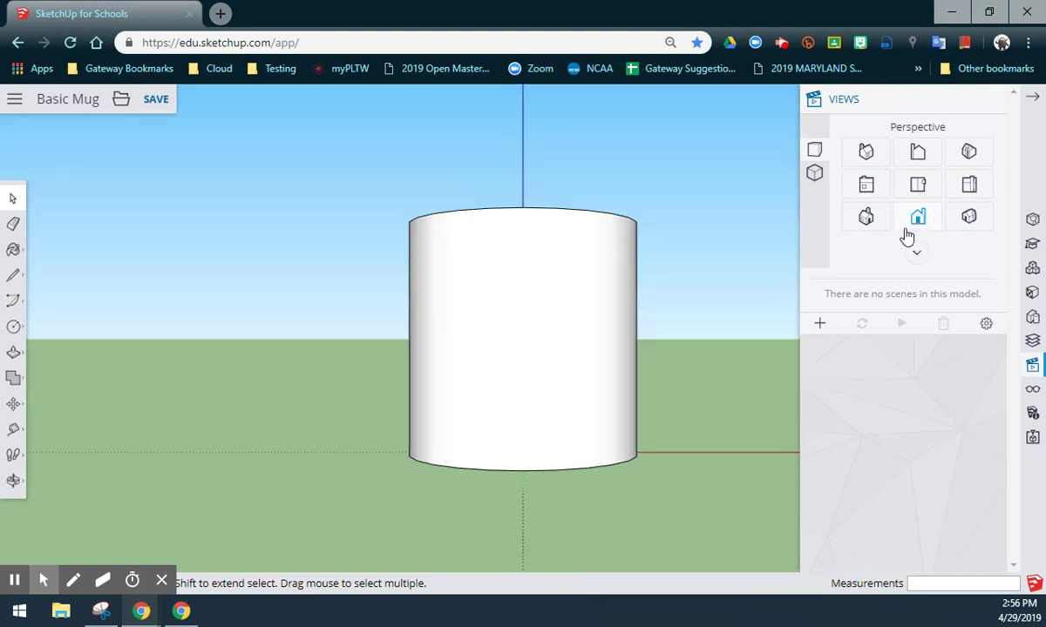
scroll(721, 342, "down", 1)
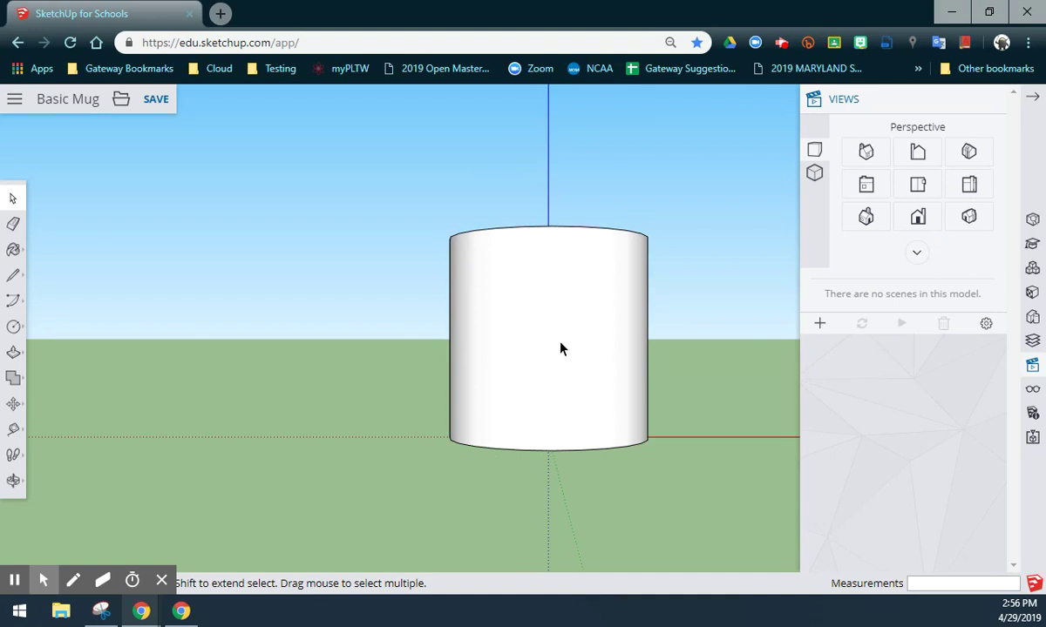
left_click(20, 281)
Step: Draw a line path from the blue axis: 2" along red, 0.75" down, 0.25" out
left_click(47, 265)
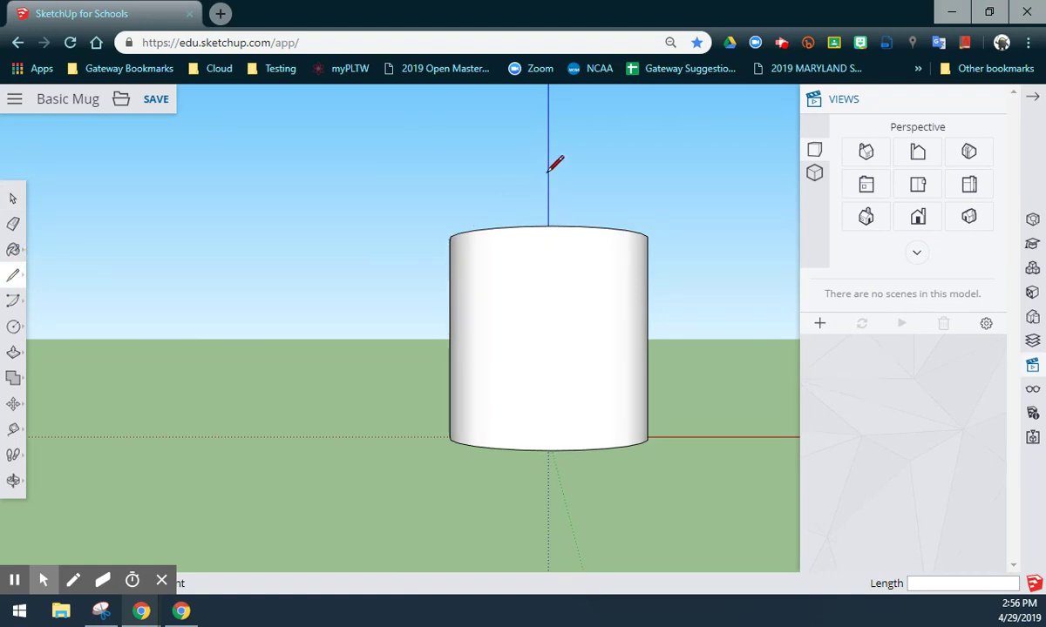
left_click(549, 170)
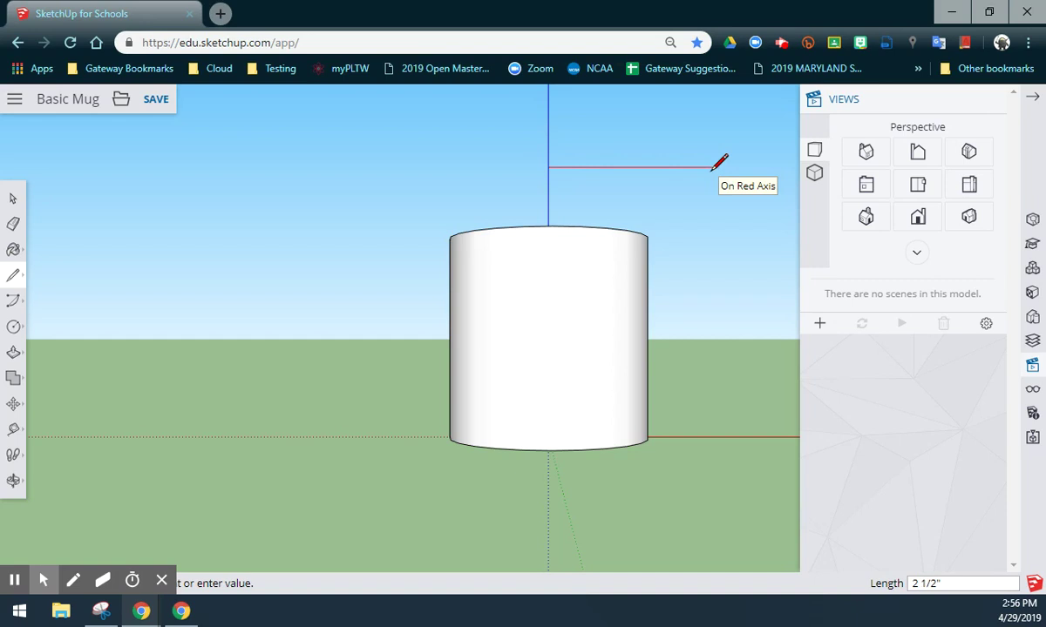
type("2")
key("Return")
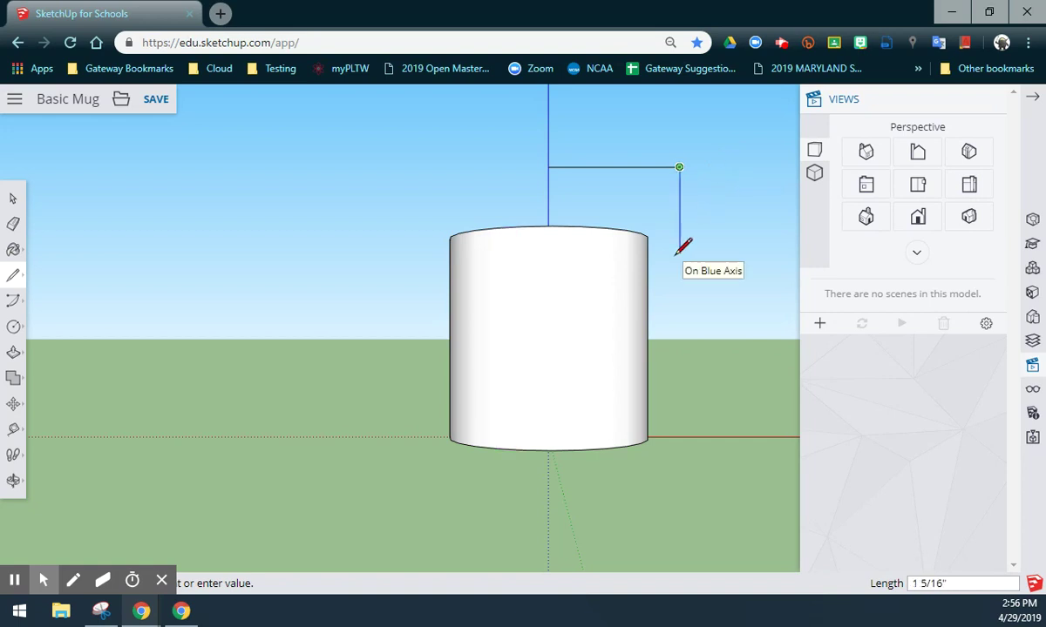
type(".75")
key("Return")
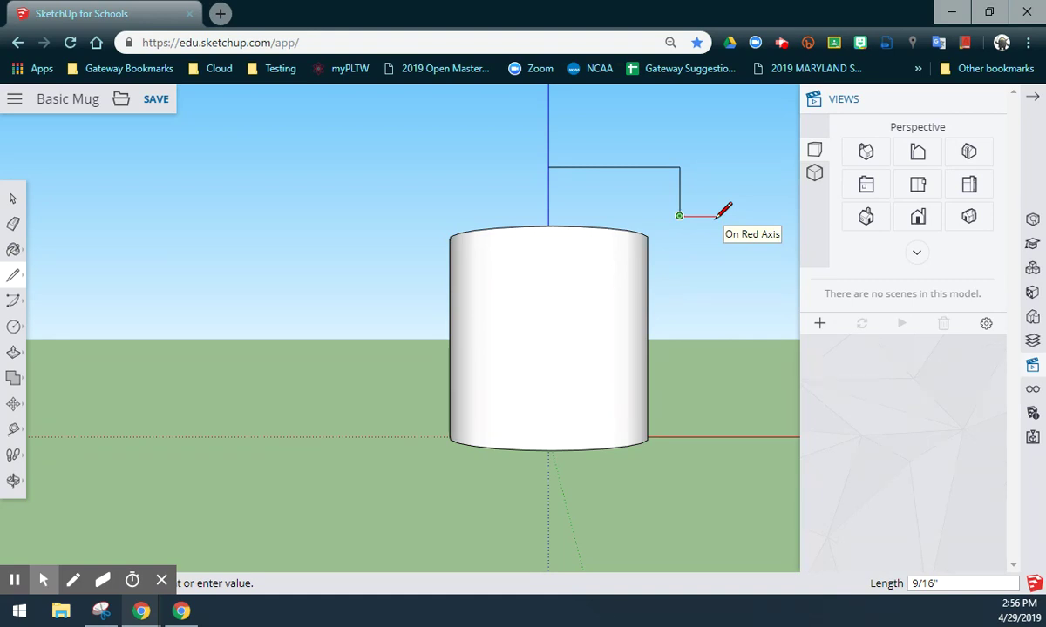
type(".25")
key("Return")
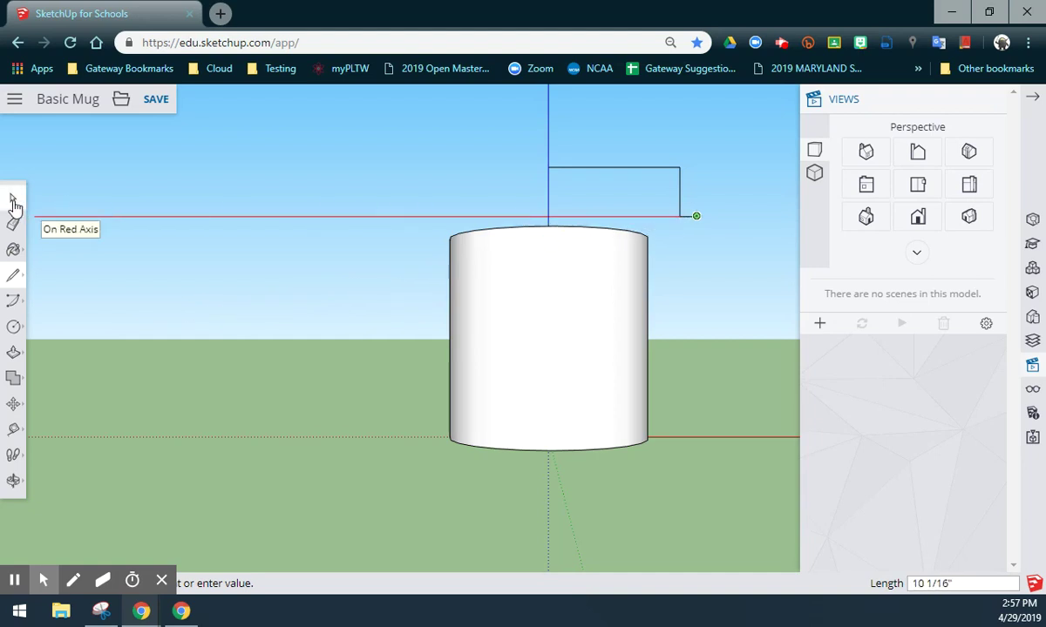
left_click(13, 201)
Step: Draw an upright 0.25" radius circle at the path's outer end, facing the red axis
middle_click_drag(721, 278, 380, 345)
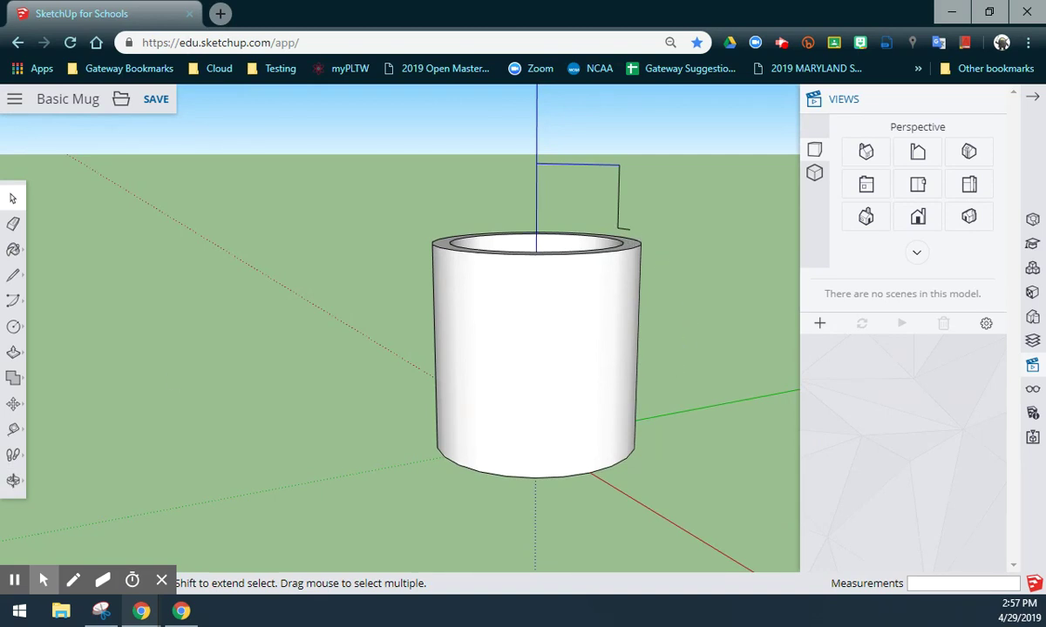
left_click(13, 326)
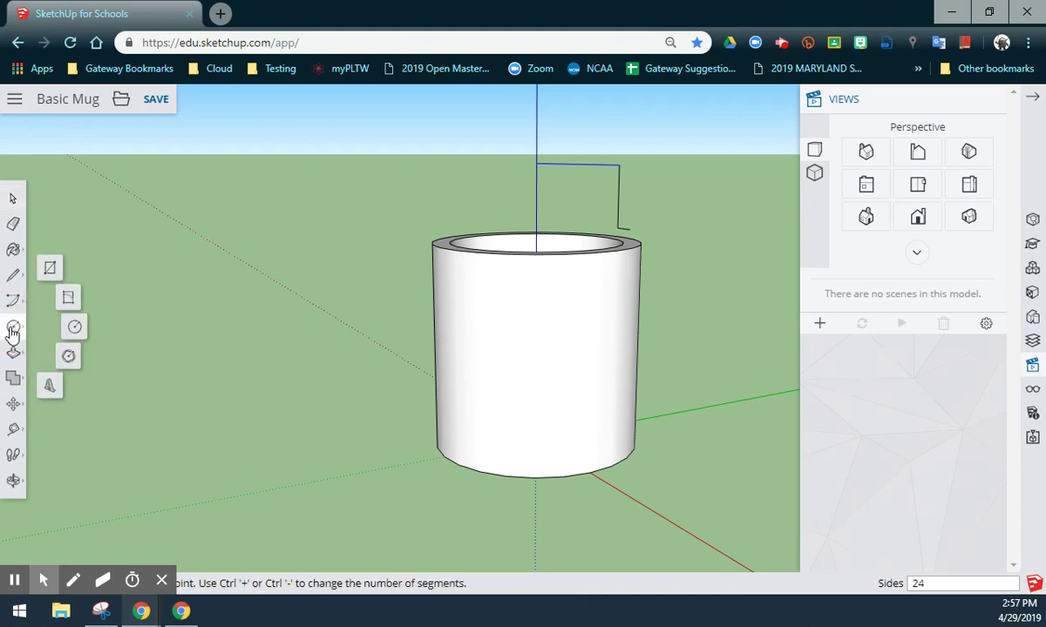
left_click(75, 328)
scroll(635, 236, "up", 4)
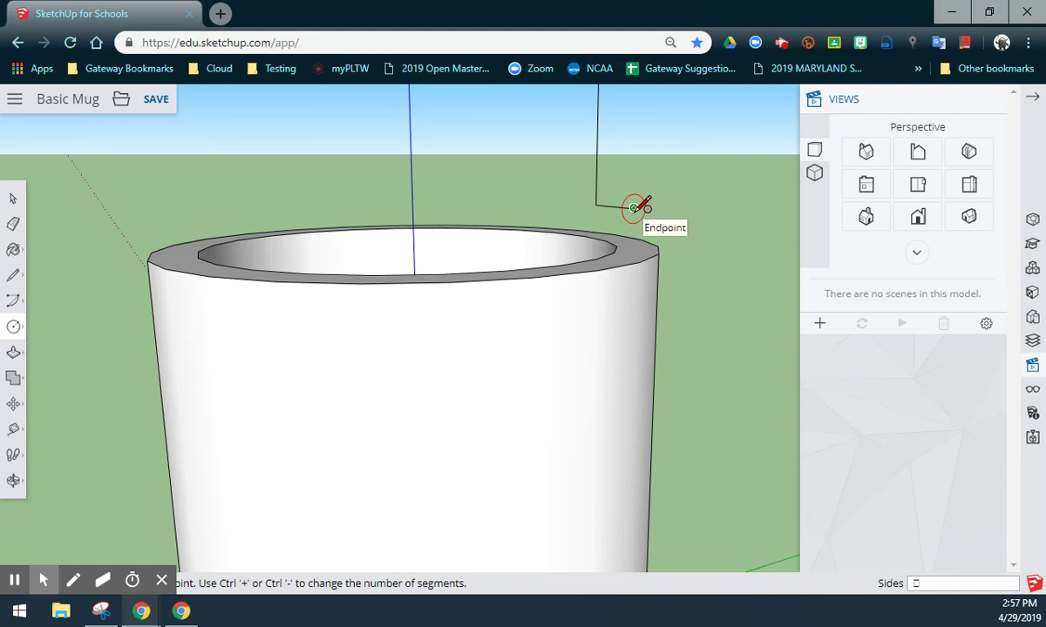
key("Down")
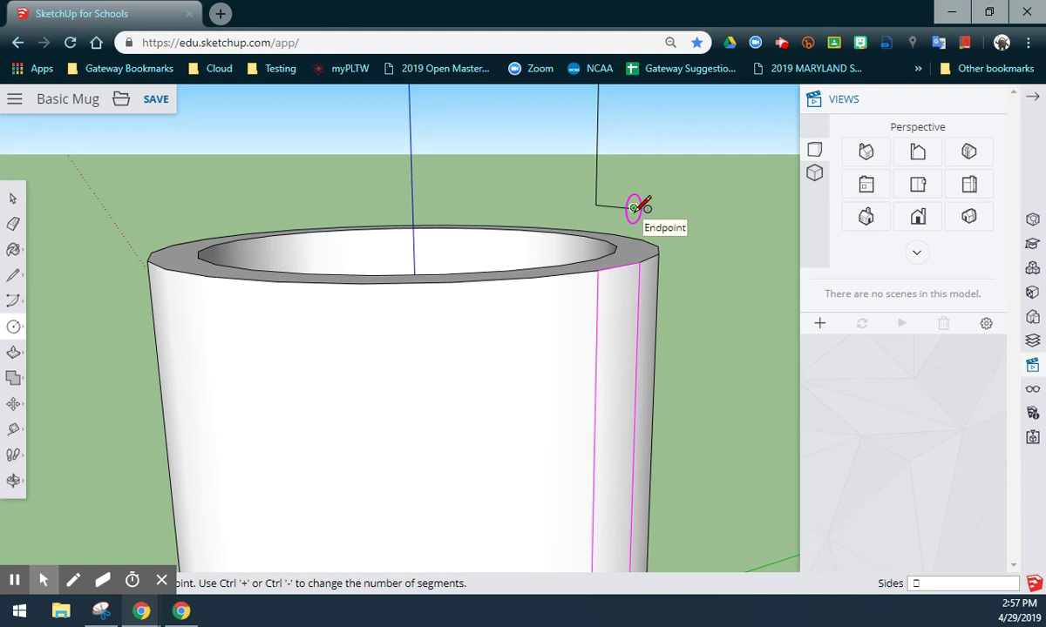
key("Left")
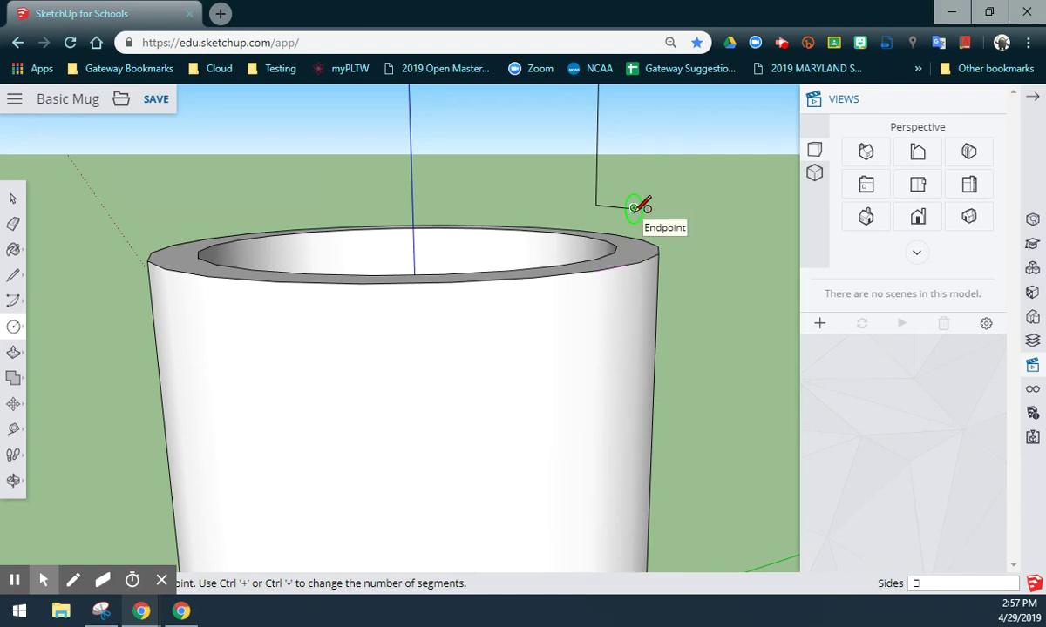
key("Down")
key("Right")
left_click(634, 207)
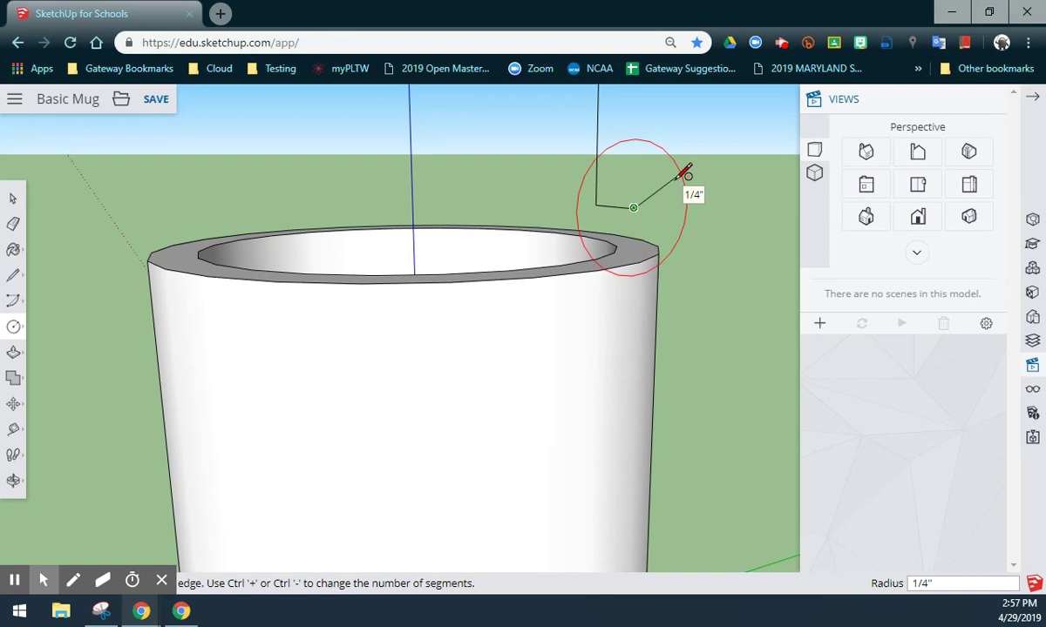
type(".25")
key("Return")
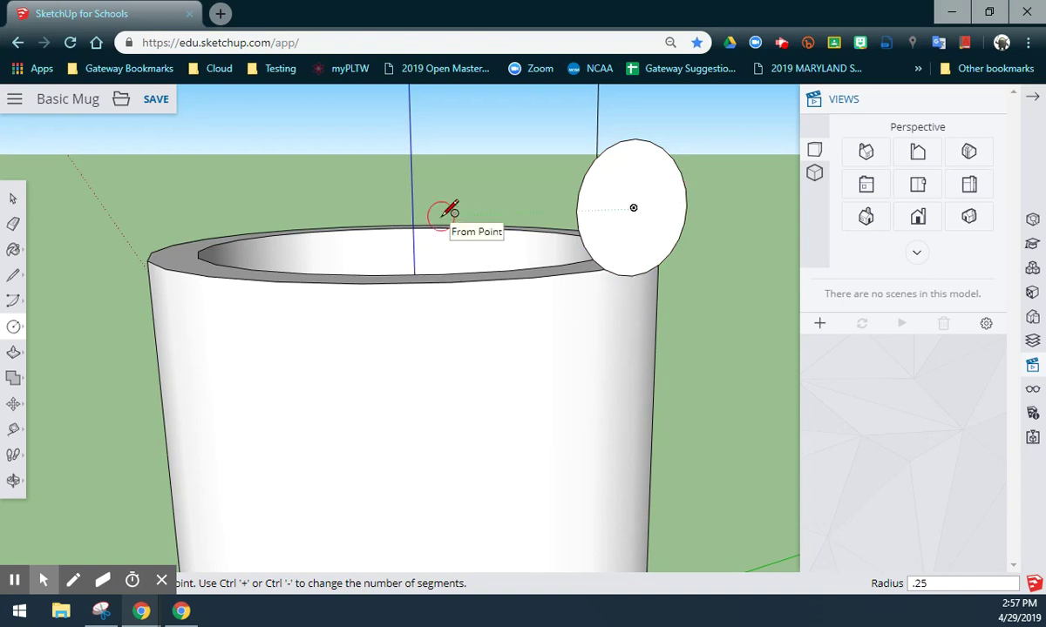
Step: Orbit to view the mug and new circle more from the side
left_click(14, 200)
middle_click_drag(301, 194, 532, 302)
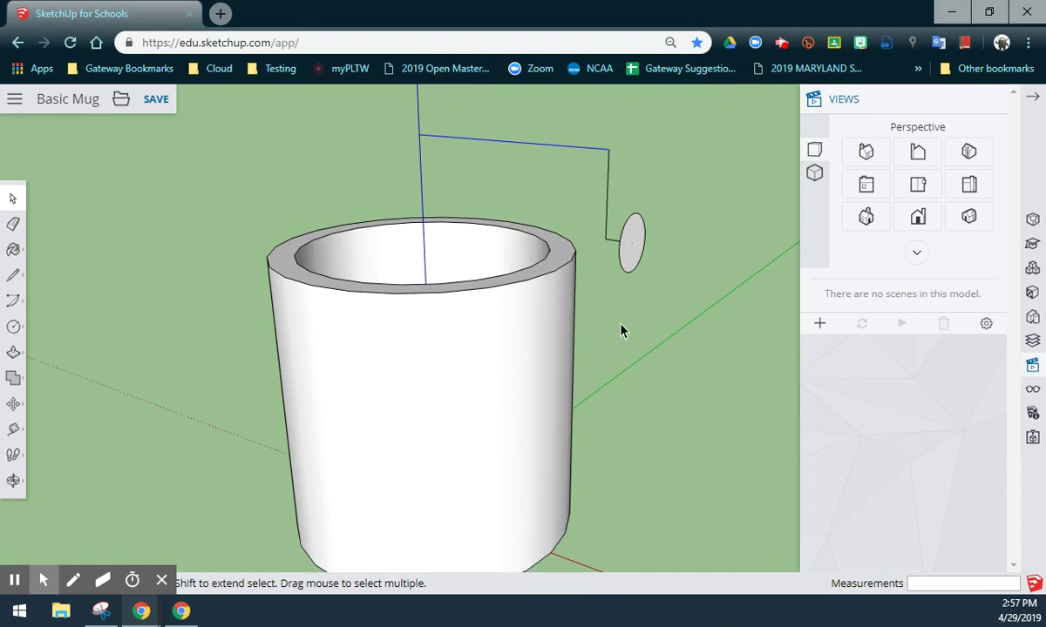
middle_click_drag(650, 360, 599, 340)
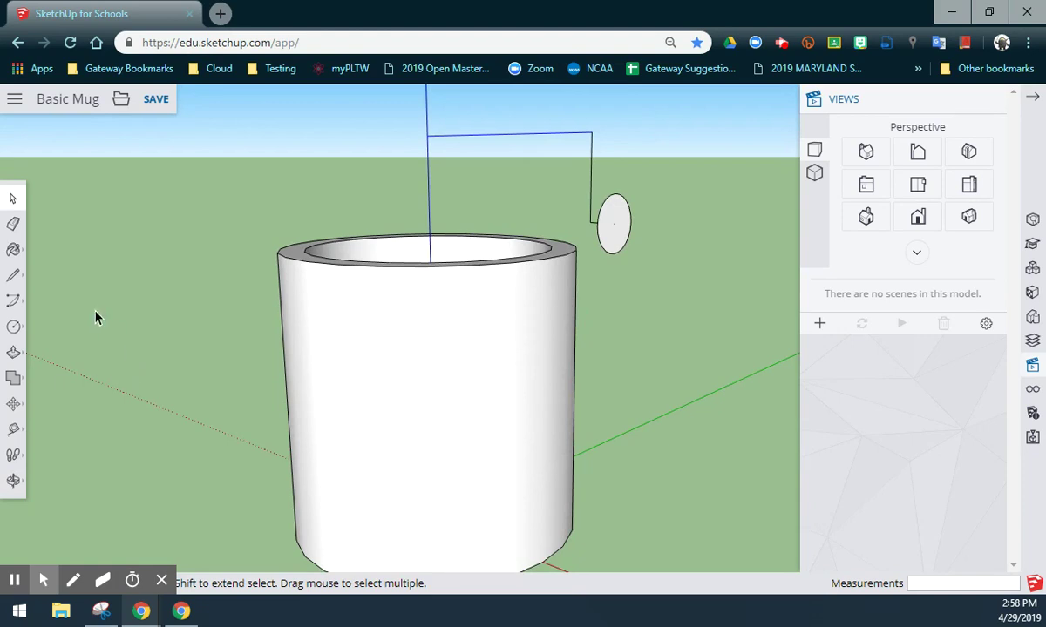
left_click(16, 302)
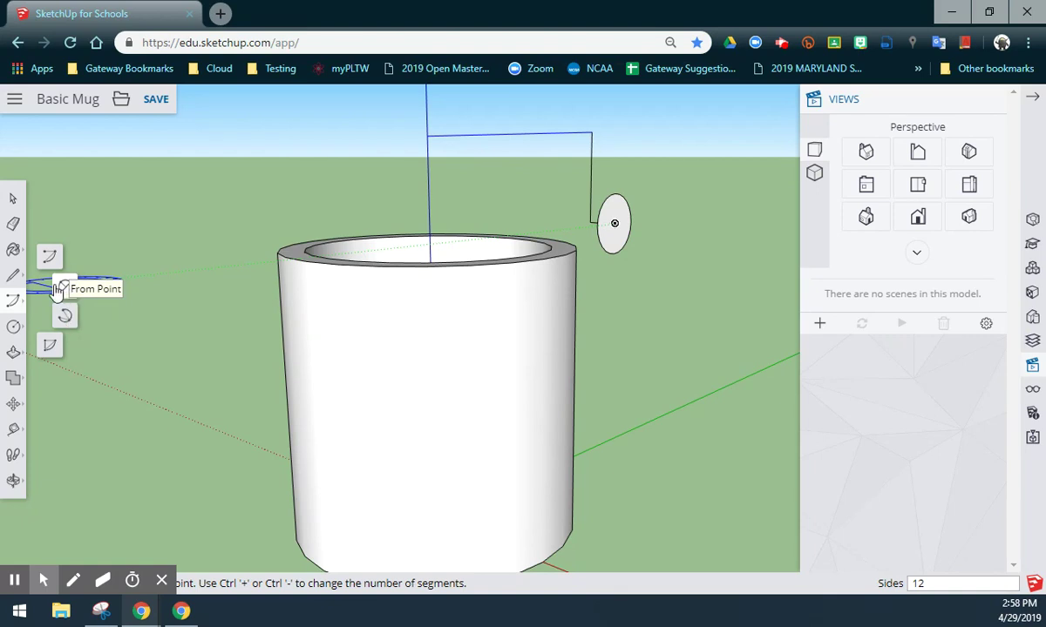
Step: Draw a 2 Point Arc from the circle's centre spanning 2.25" with 1.3125" bulge
left_click(64, 288)
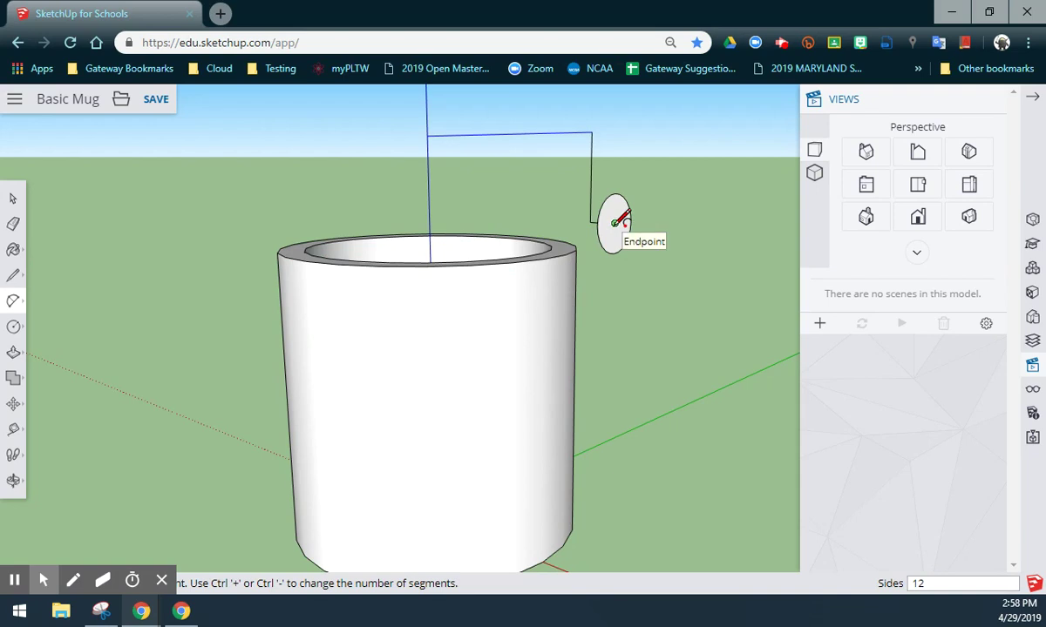
left_click(614, 224)
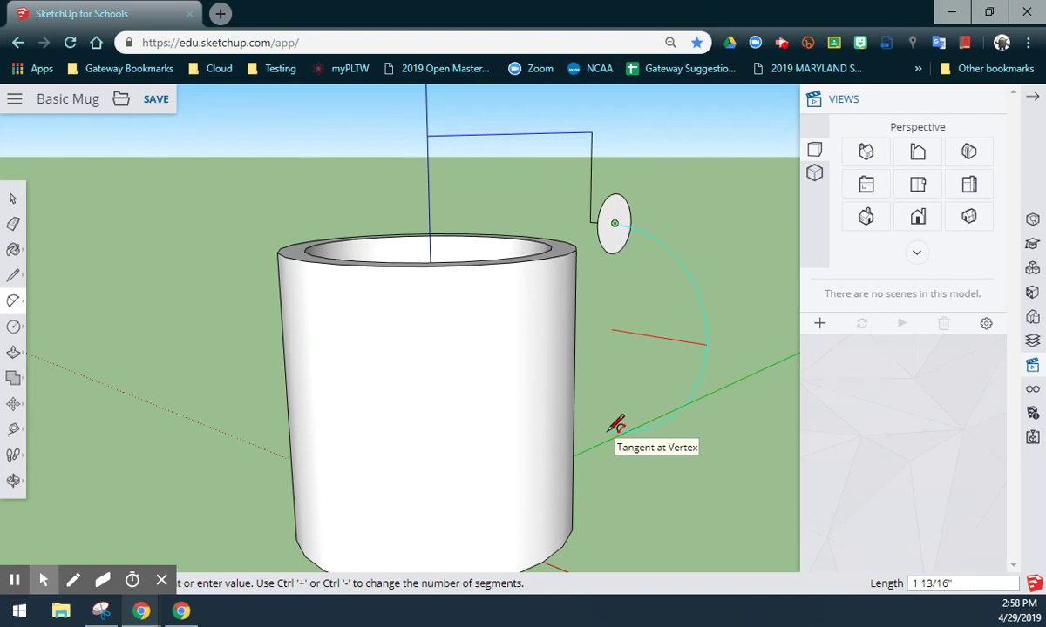
type("2.25")
key("Return")
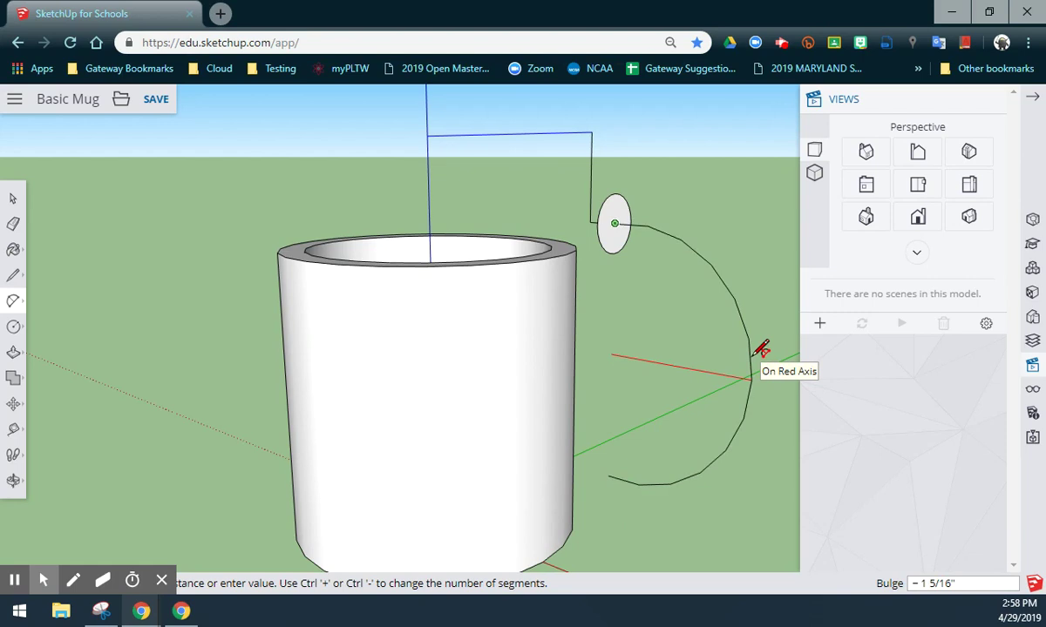
type("1.3125")
key("Return")
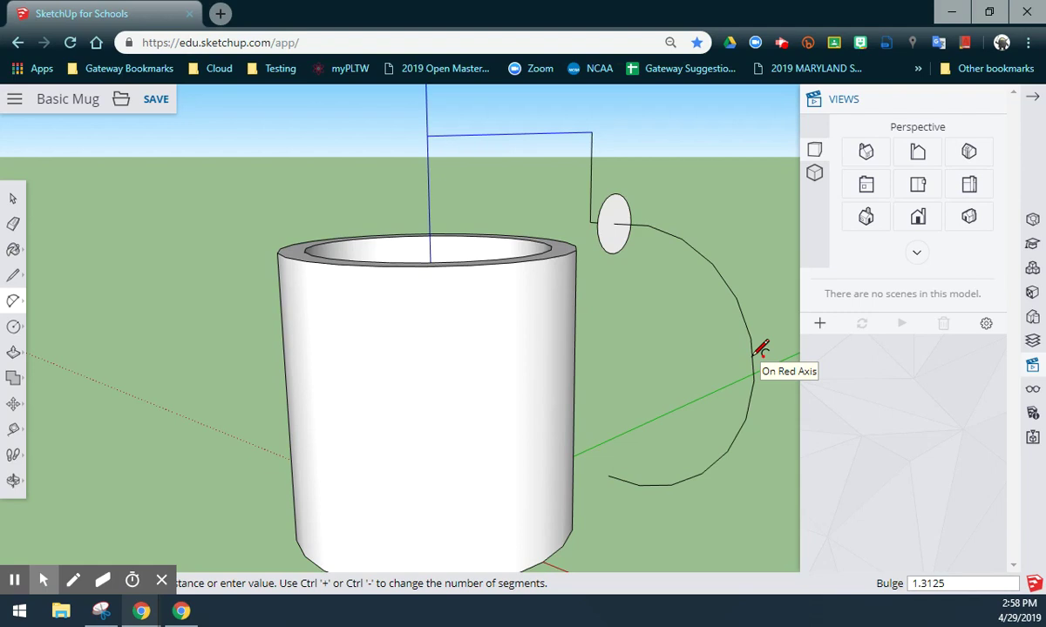
left_click(761, 349)
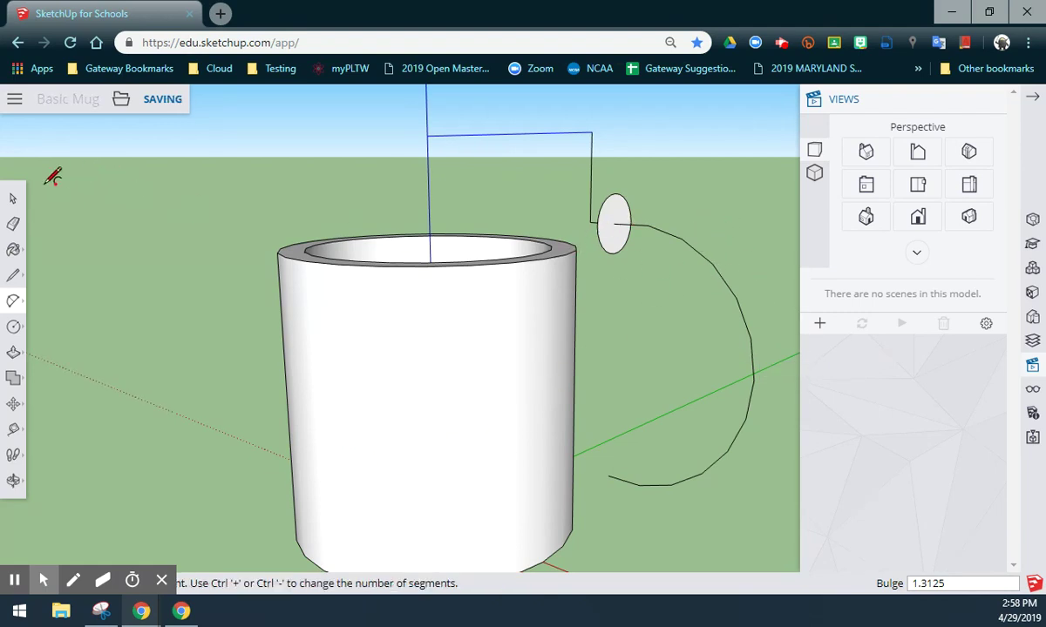
Step: Try merging the selection into an outer shell and dismiss the resulting error
left_click(19, 203)
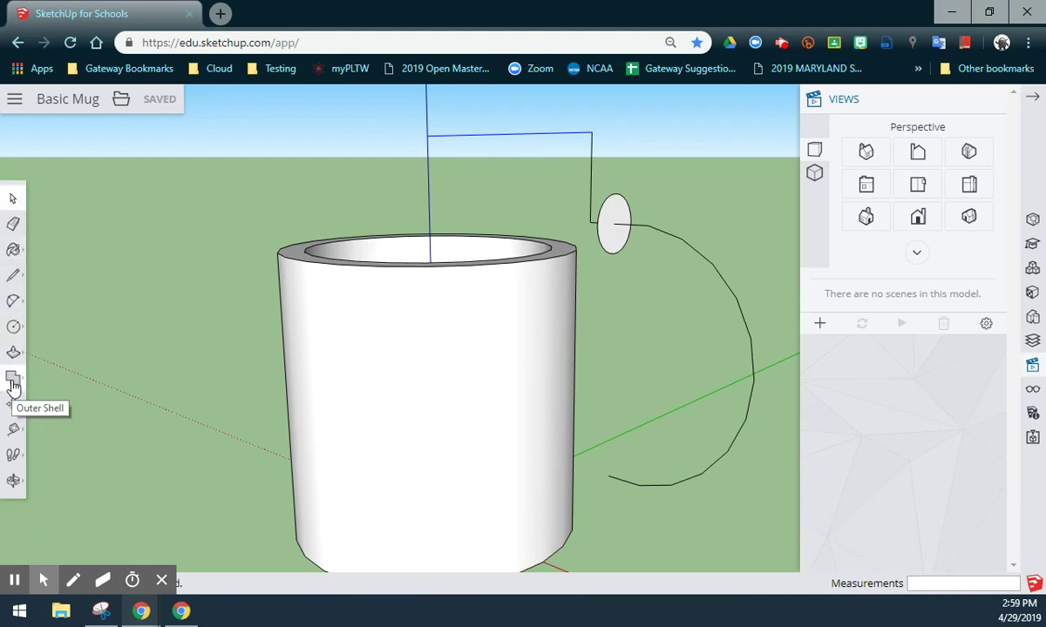
left_click(13, 382)
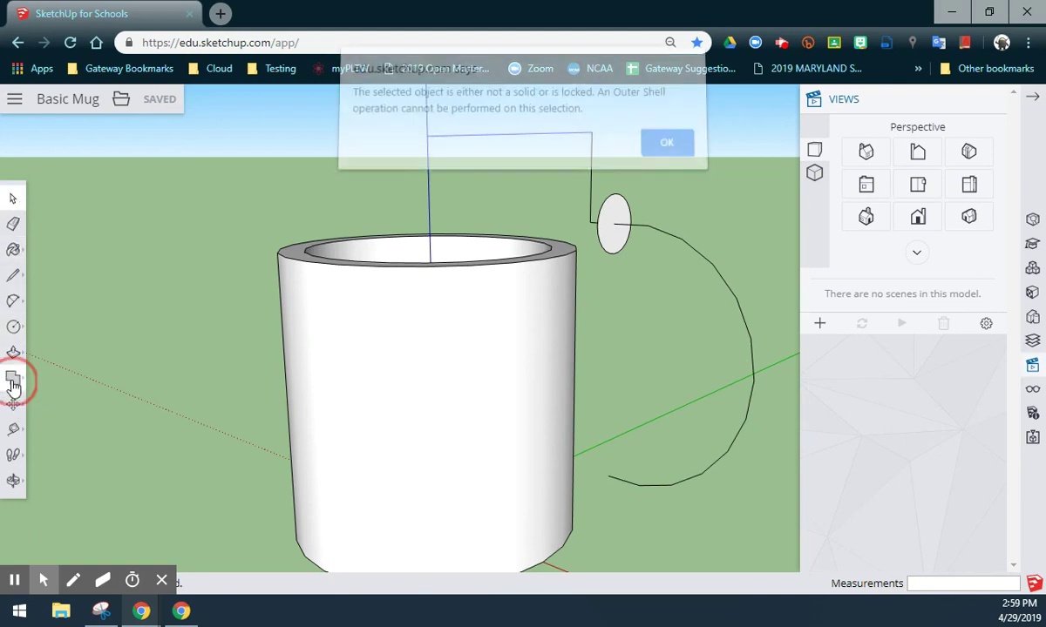
left_click(664, 152)
Step: Browse the Move, Tape Measure, Circle, Arc, Line and Orbit tool flyouts
left_click(12, 406)
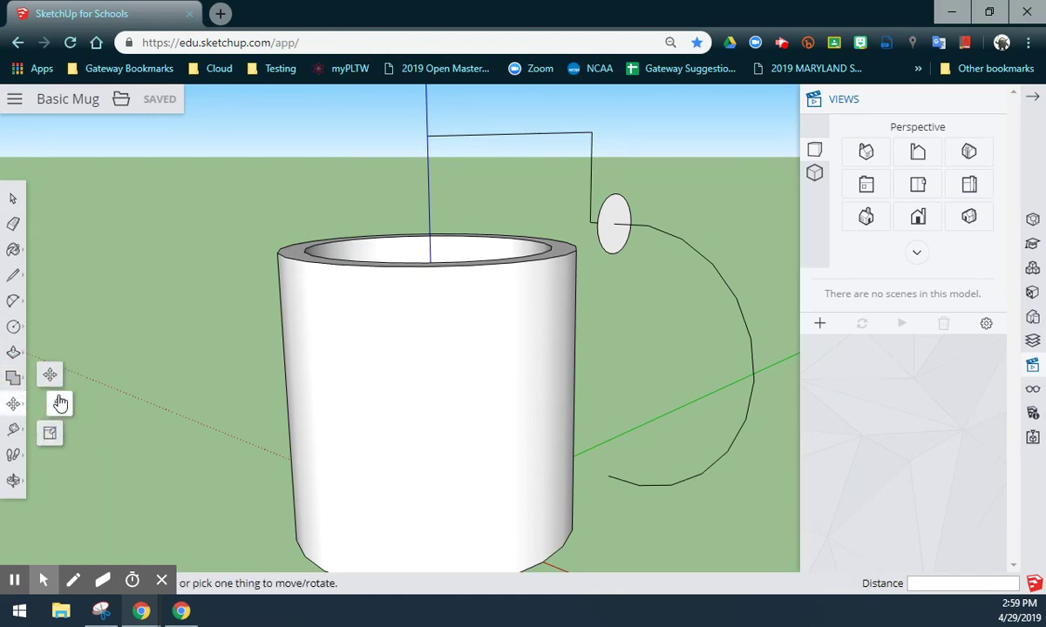
left_click(13, 429)
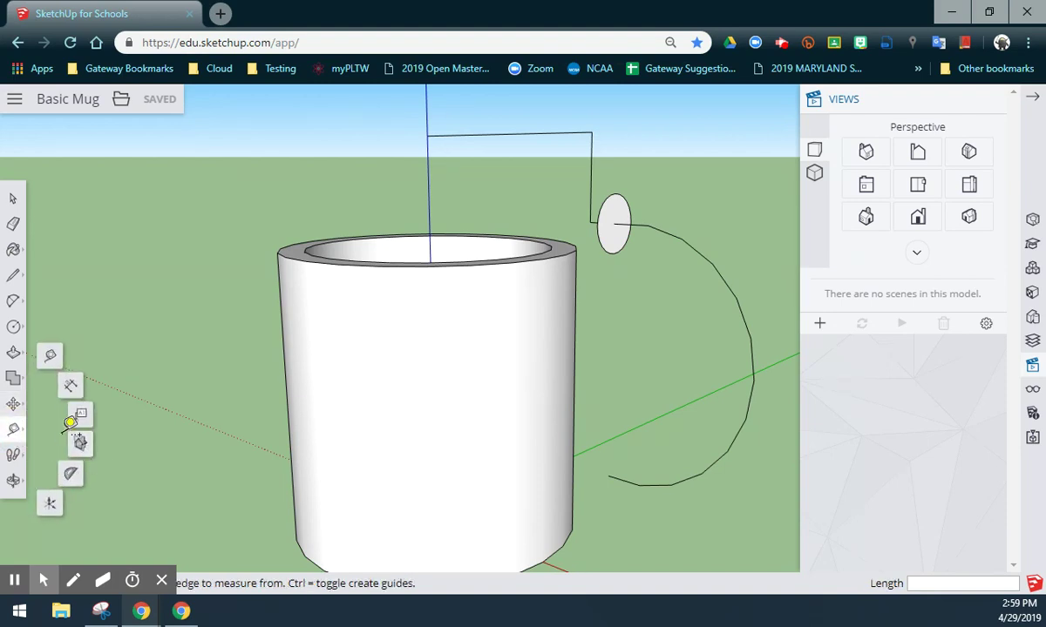
left_click(14, 328)
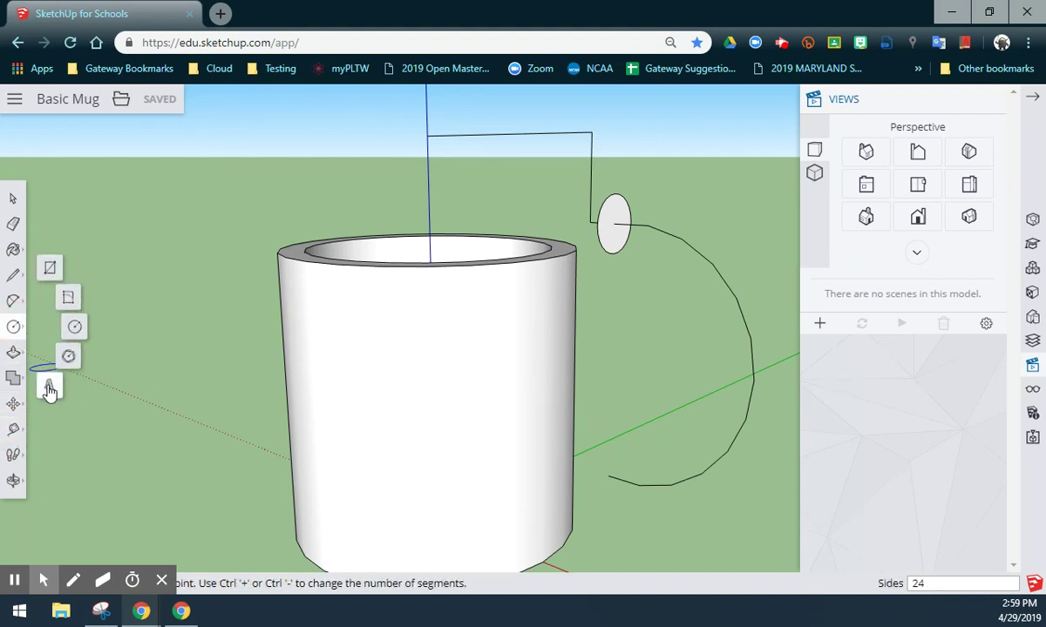
left_click(14, 296)
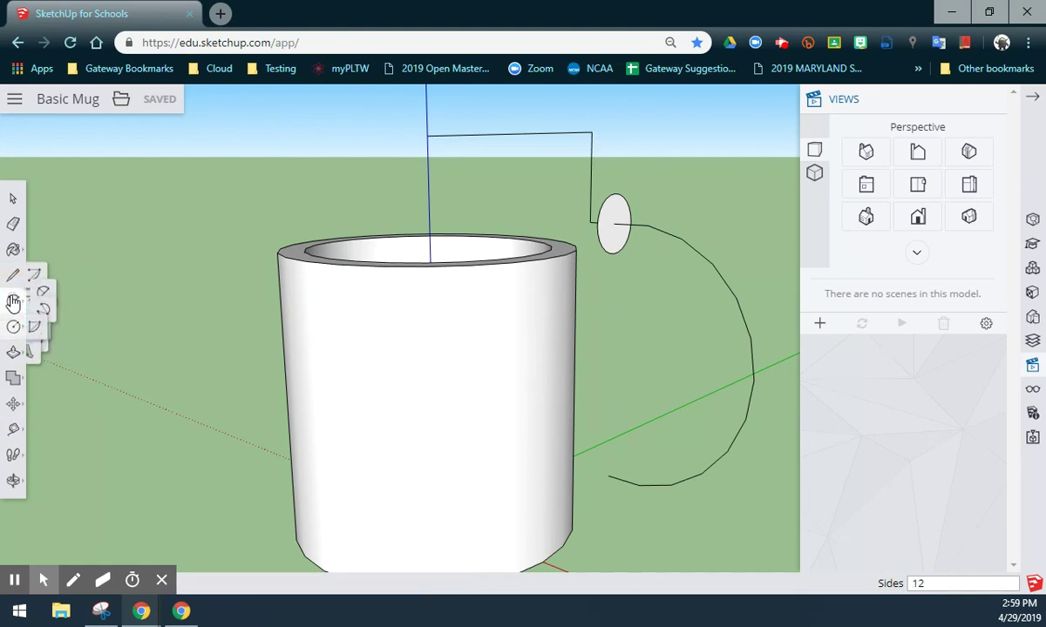
left_click(14, 279)
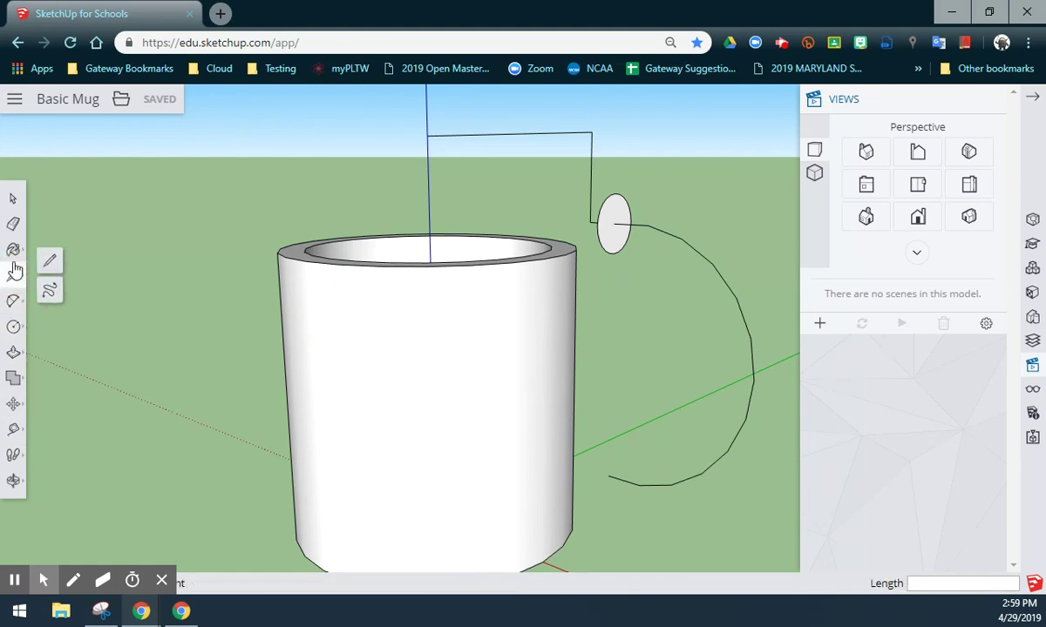
left_click(13, 482)
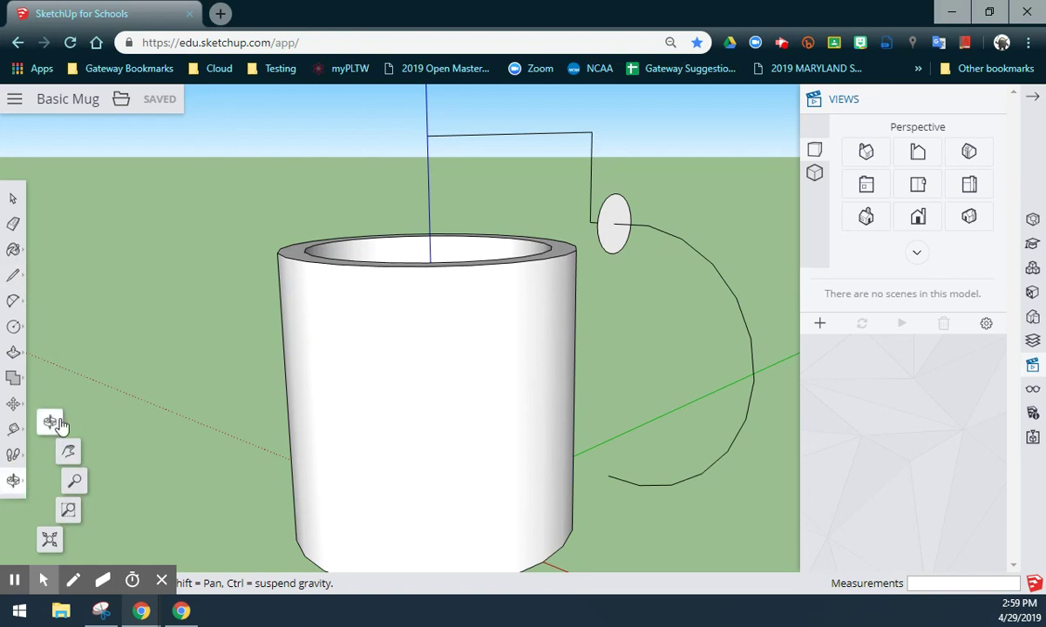
Step: Check the Walk, Tape Measure, Move and Push/Pull flyouts, then choose Follow Me
left_click(12, 455)
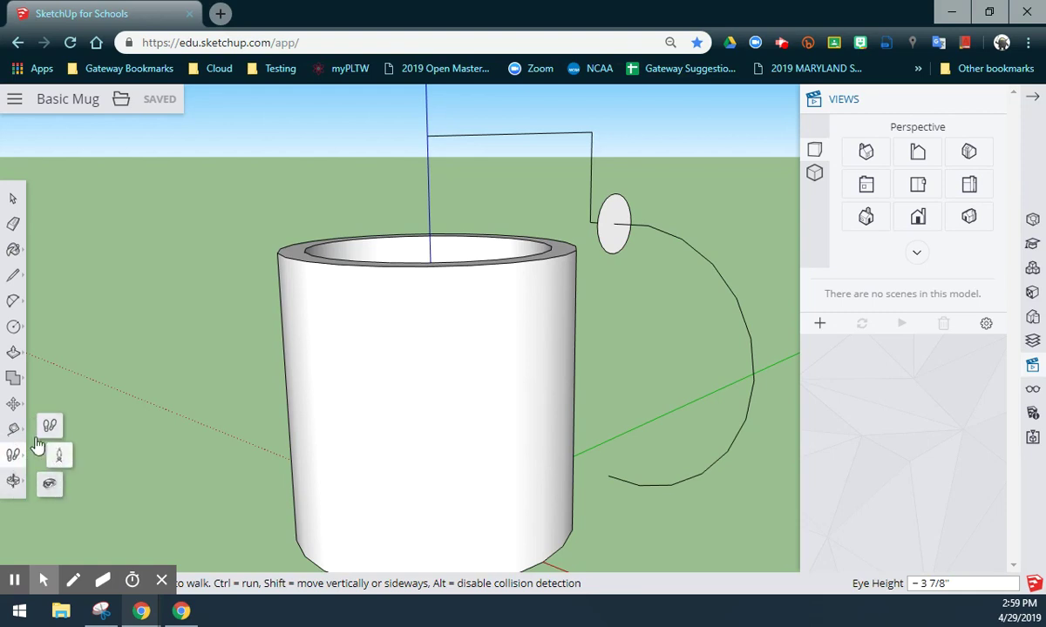
left_click(14, 428)
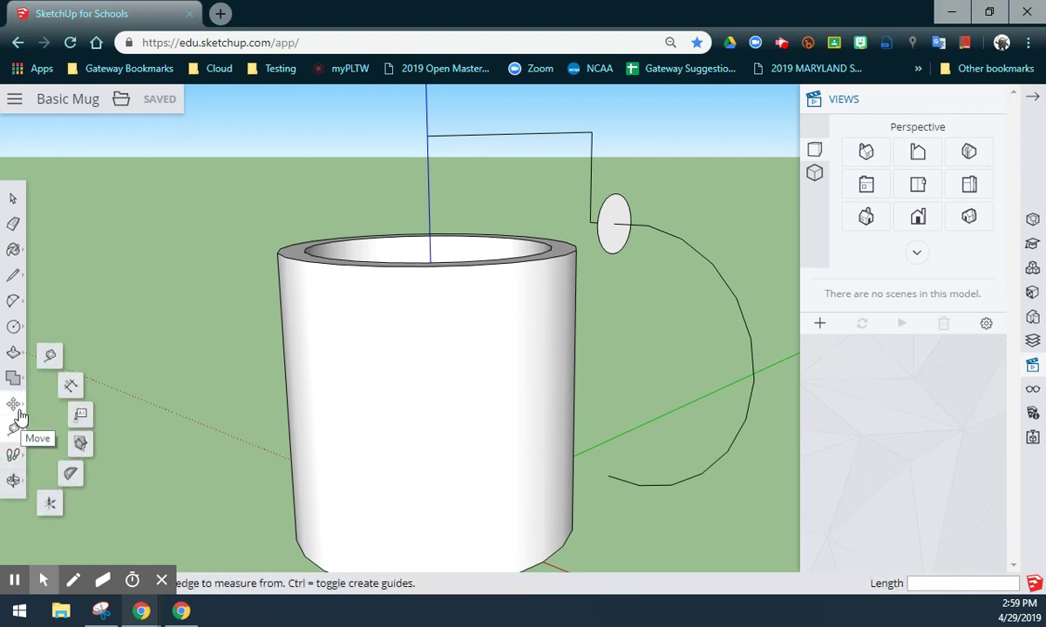
left_click(14, 404)
left_click(14, 378)
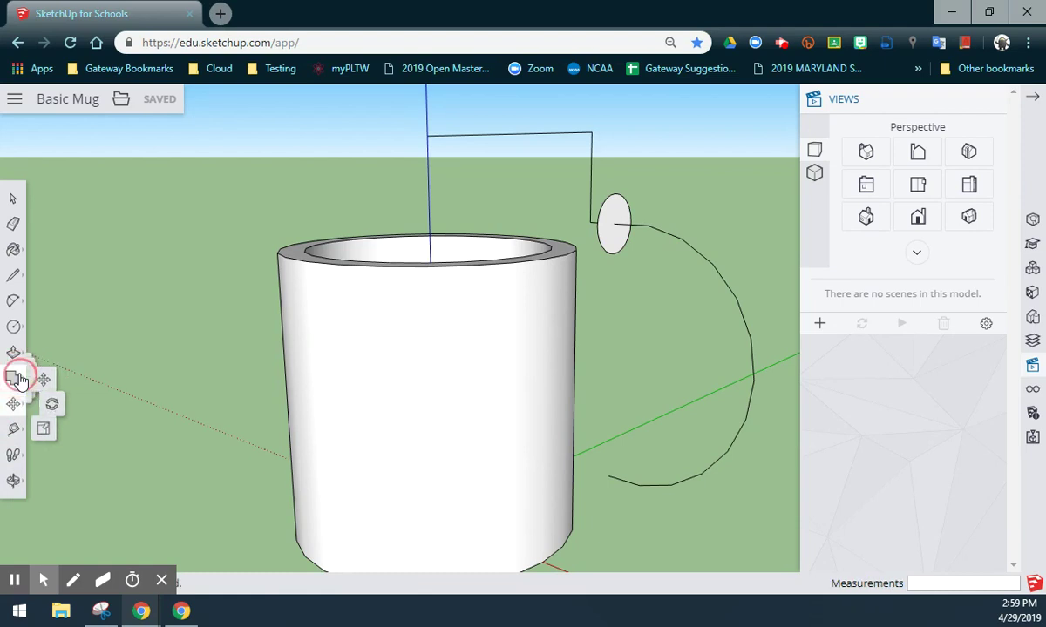
left_click(18, 355)
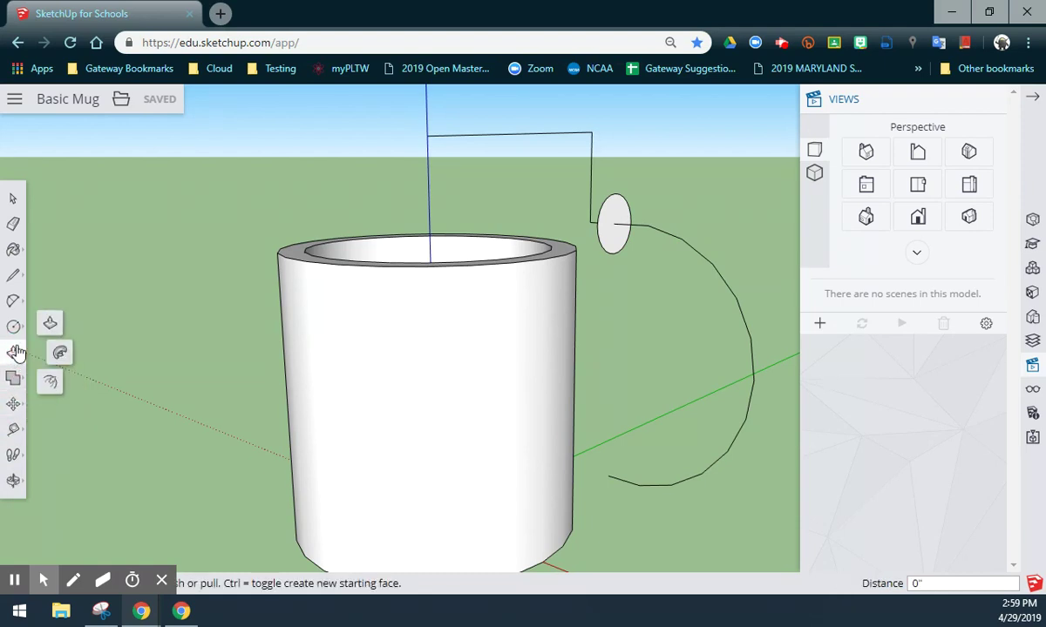
left_click(61, 353)
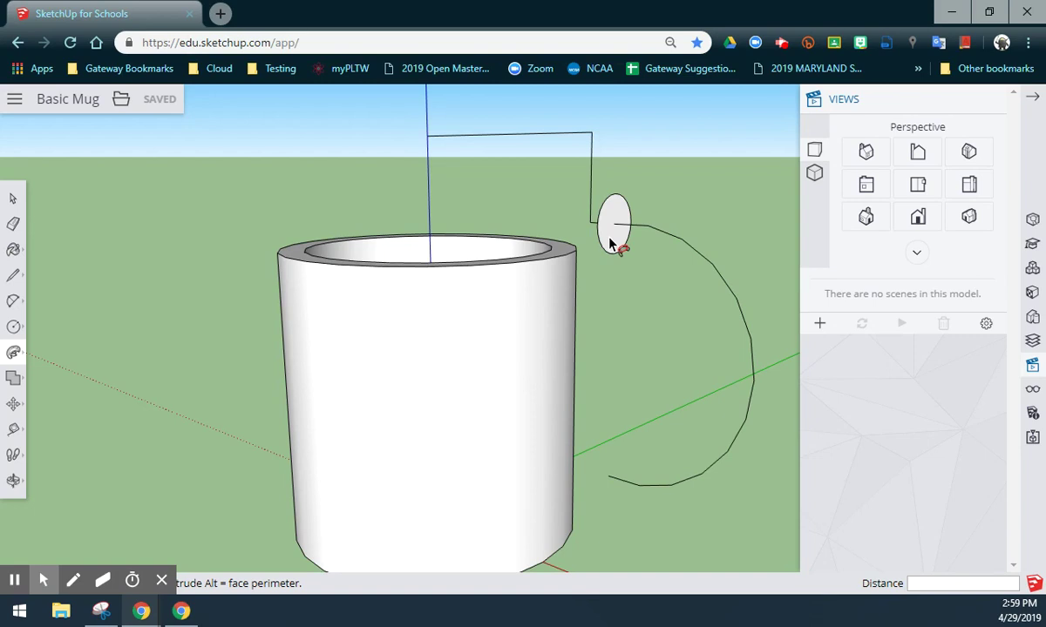
Step: Sweep the small circle down the curved path with Follow Me, then orbit and deselect
mouse_move(613, 245)
left_mouse_down()
mouse_move(654, 243)
mouse_move(730, 273)
mouse_move(753, 342)
mouse_move(753, 409)
mouse_move(696, 481)
mouse_move(626, 492)
mouse_move(610, 485)
left_mouse_up()
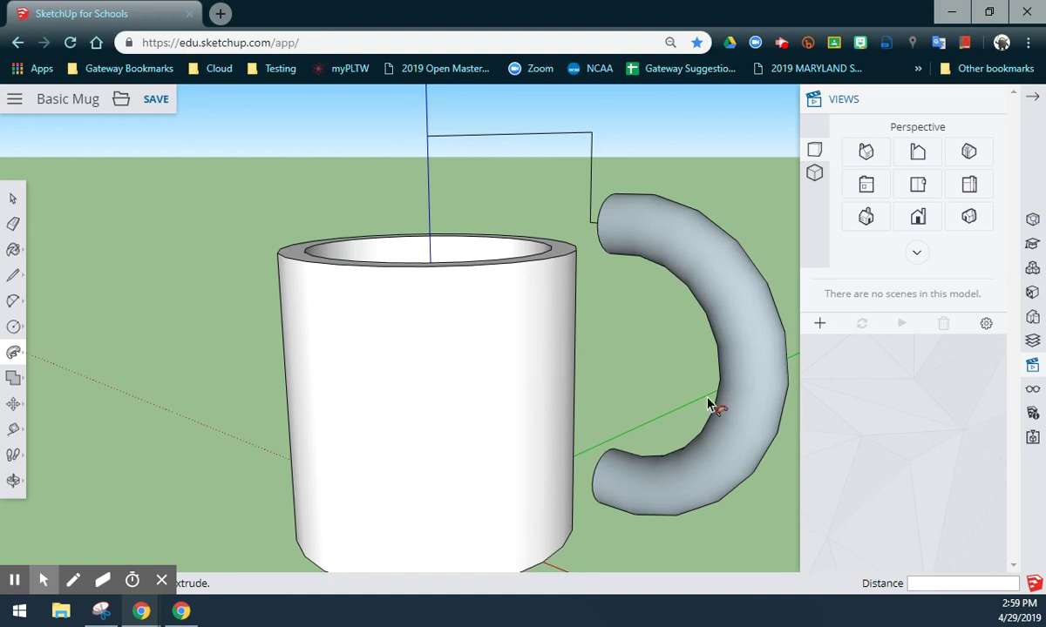
left_click(14, 199)
middle_click_drag(647, 312, 612, 235)
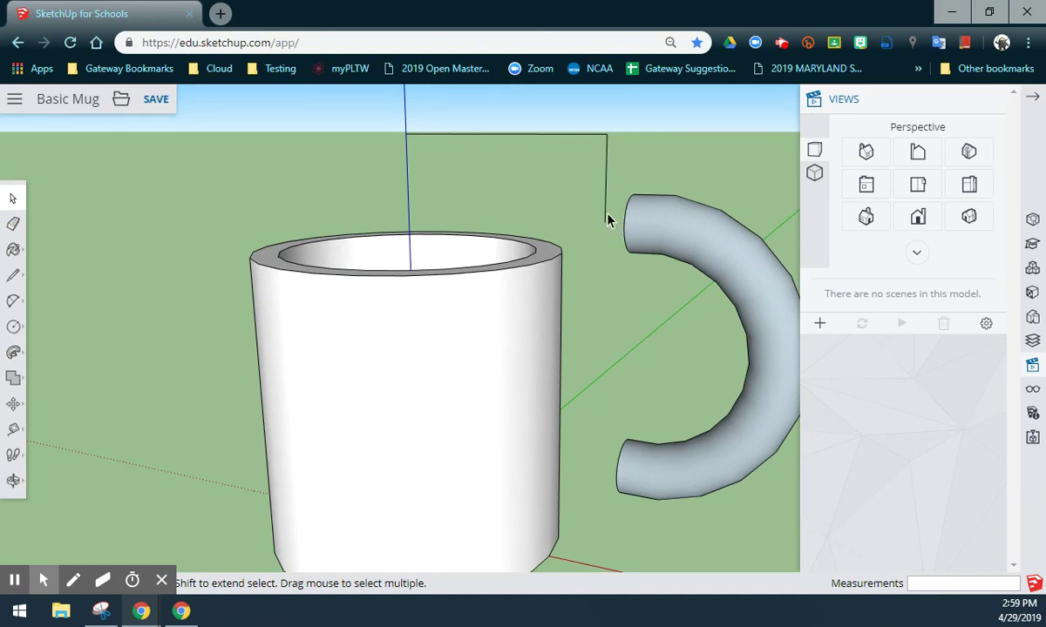
left_click(589, 138)
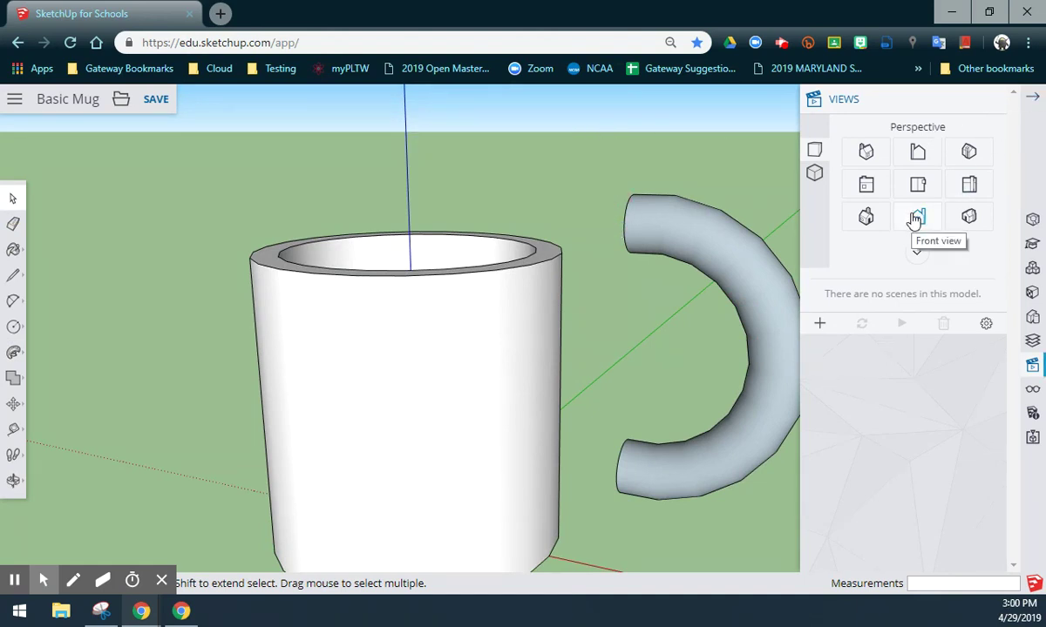
Step: Switch to Front view and select the tubular handle
left_click(916, 218)
left_click(1013, 93)
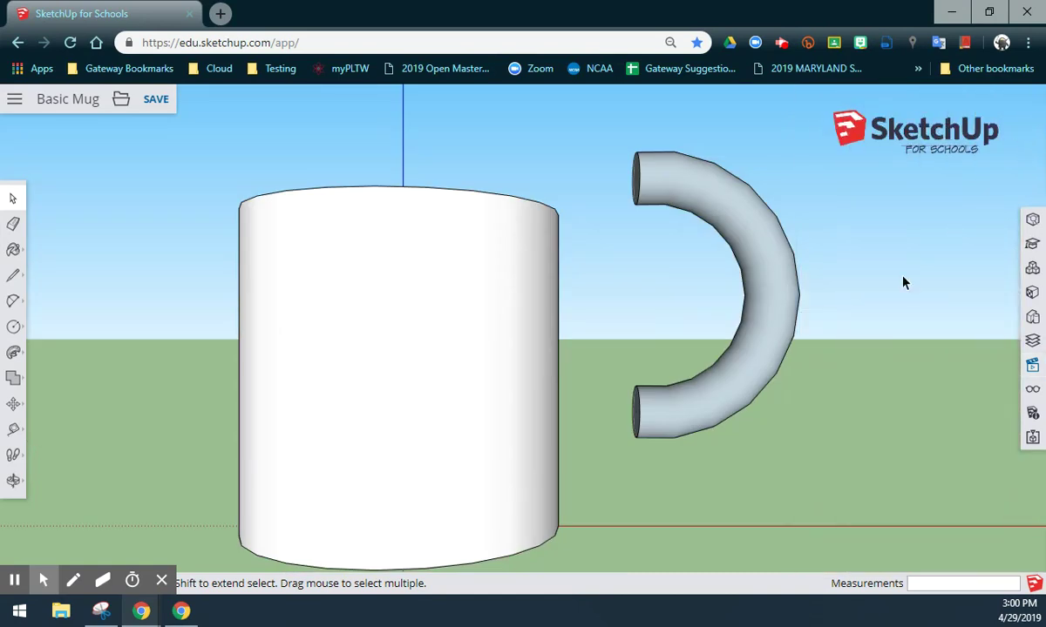
left_click(759, 286)
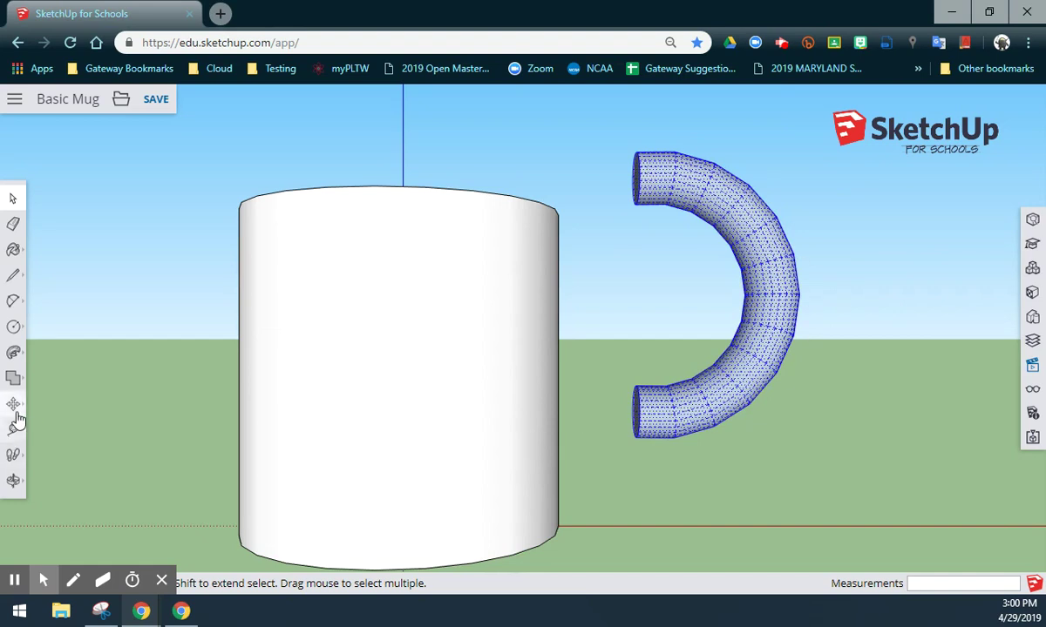
Step: Move the handle 13/16" left along the red axis so its ends meet the mug
left_click(13, 403)
left_click(48, 376)
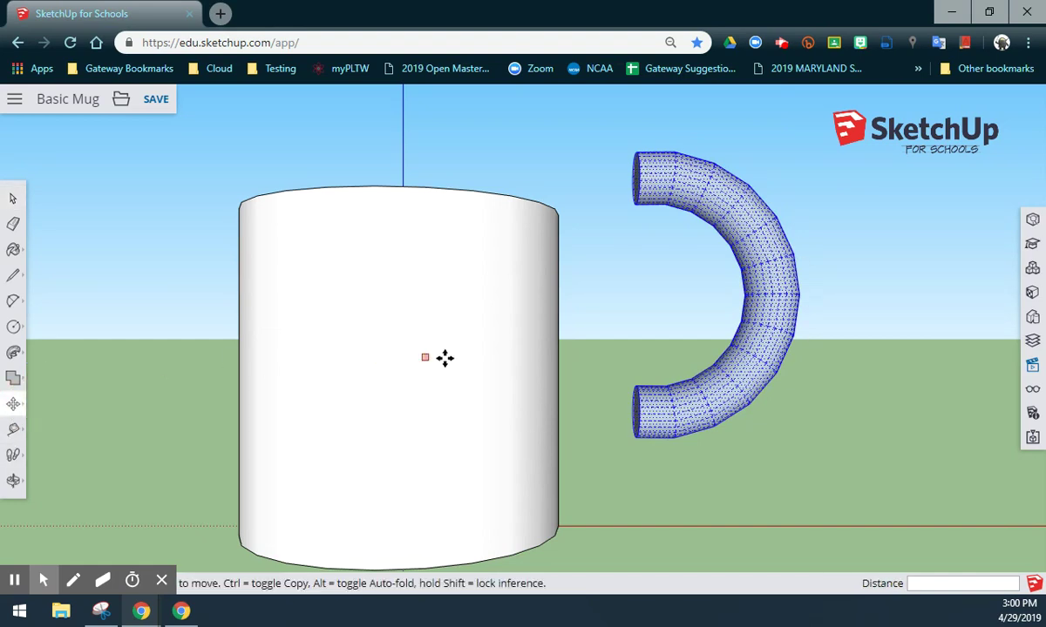
left_click(769, 293)
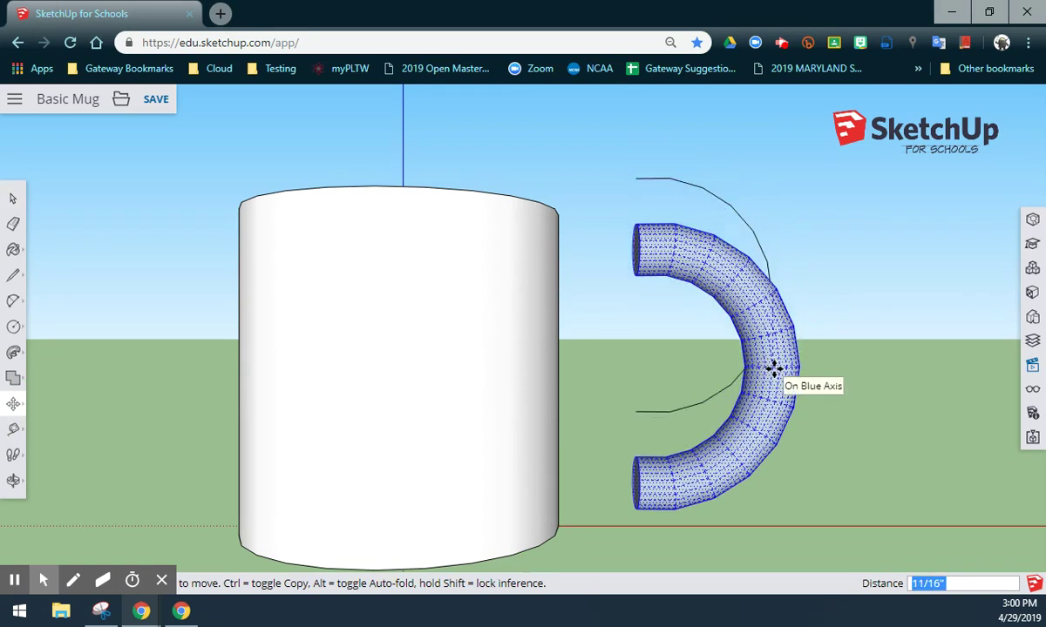
left_click(773, 368)
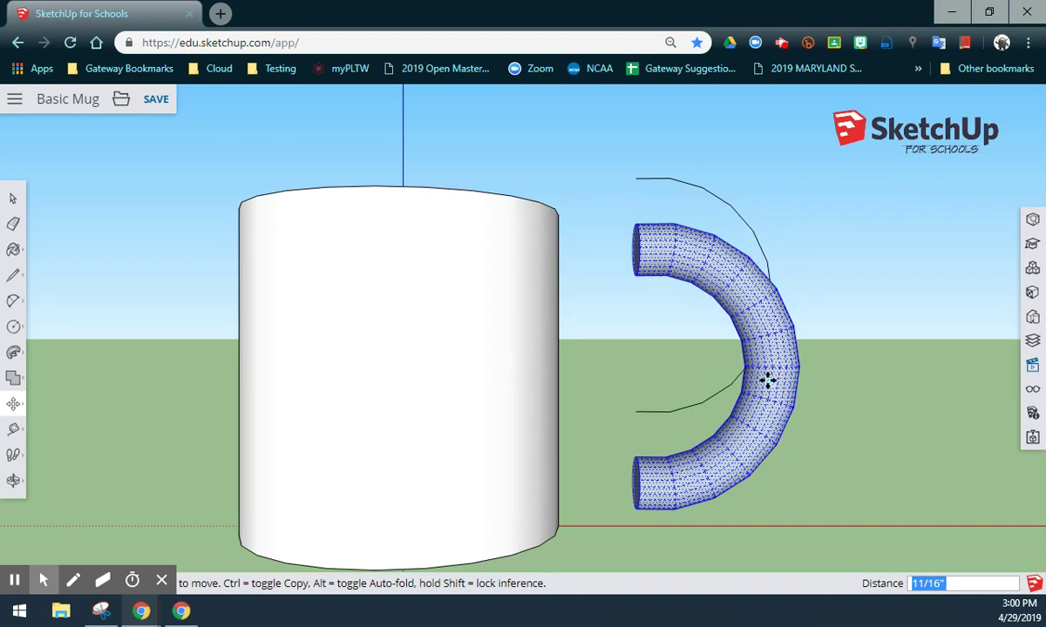
left_click_drag(771, 378, 686, 380)
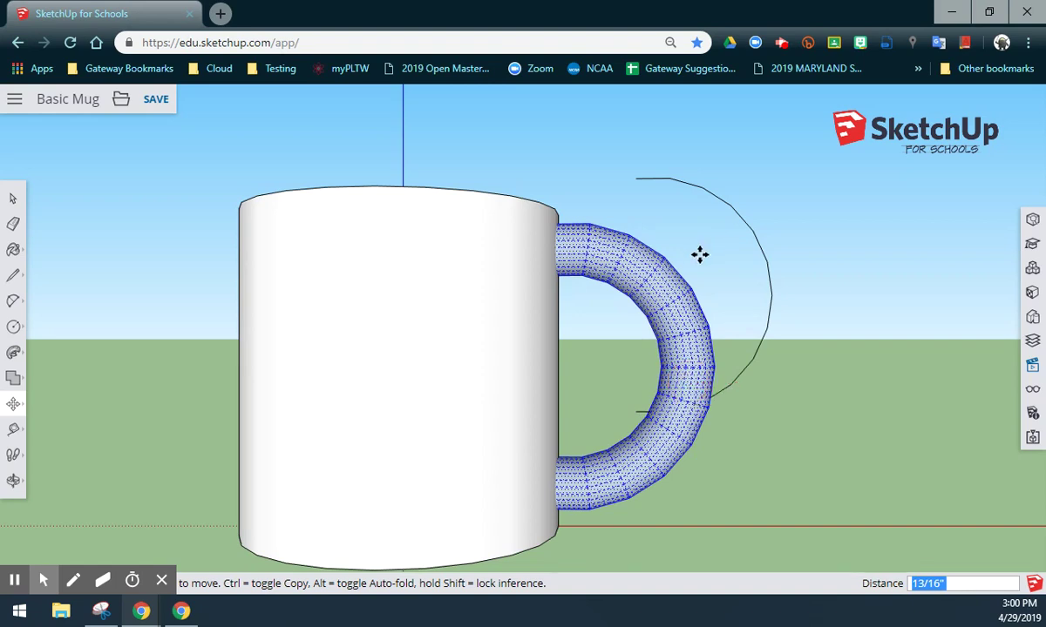
left_click(12, 199)
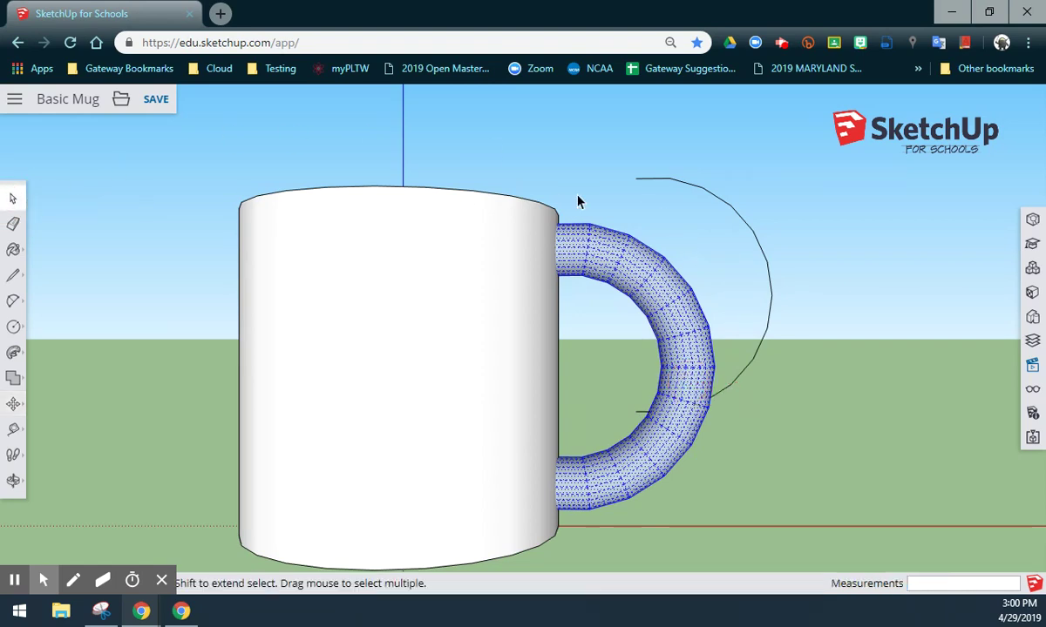
left_click(658, 184)
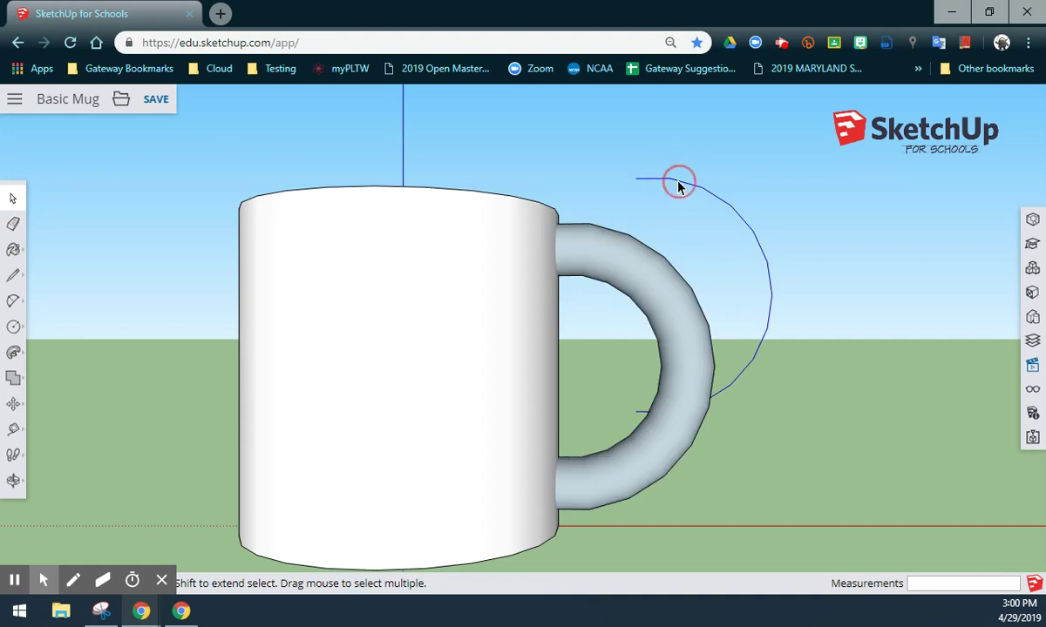
Step: Delete the leftover path curve and paint the whole mug body orange
middle_click_drag(732, 210, 602, 258)
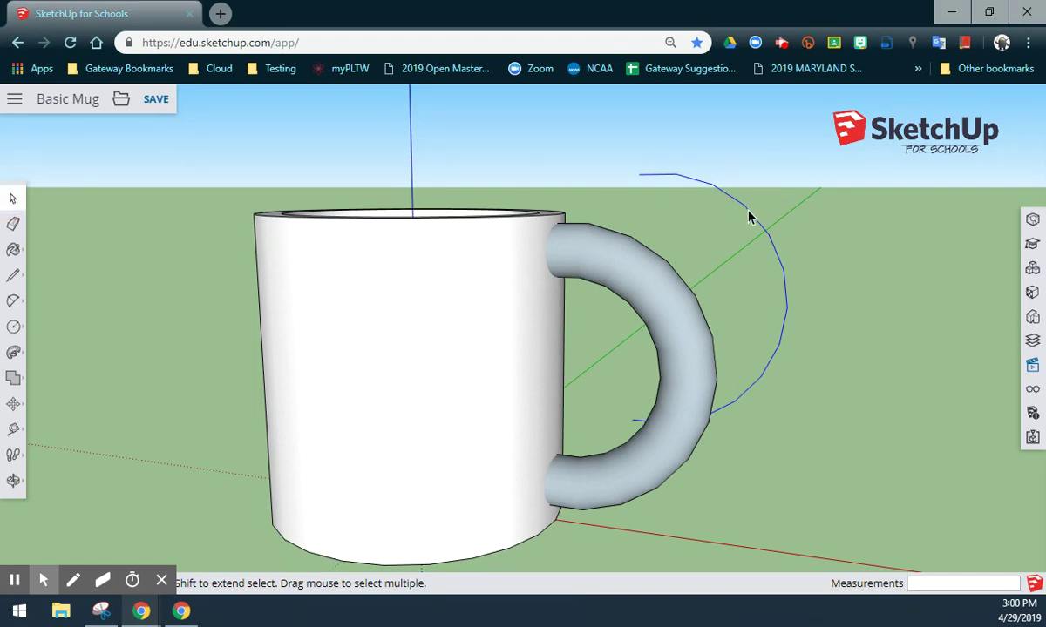
key("Delete")
middle_click_drag(660, 340, 597, 355)
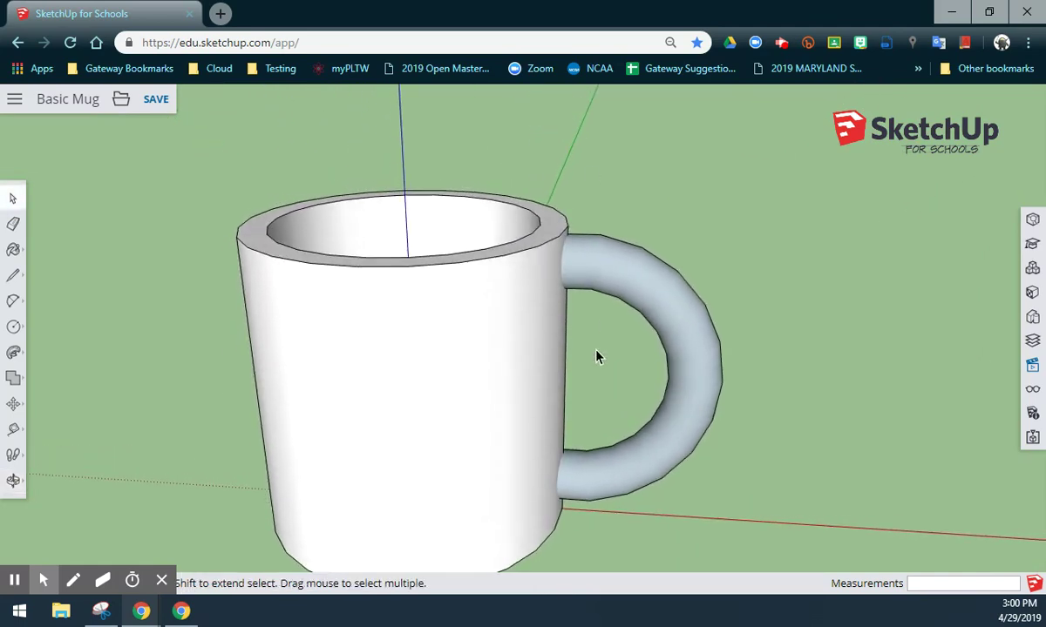
triple_click(491, 370)
left_click(15, 249)
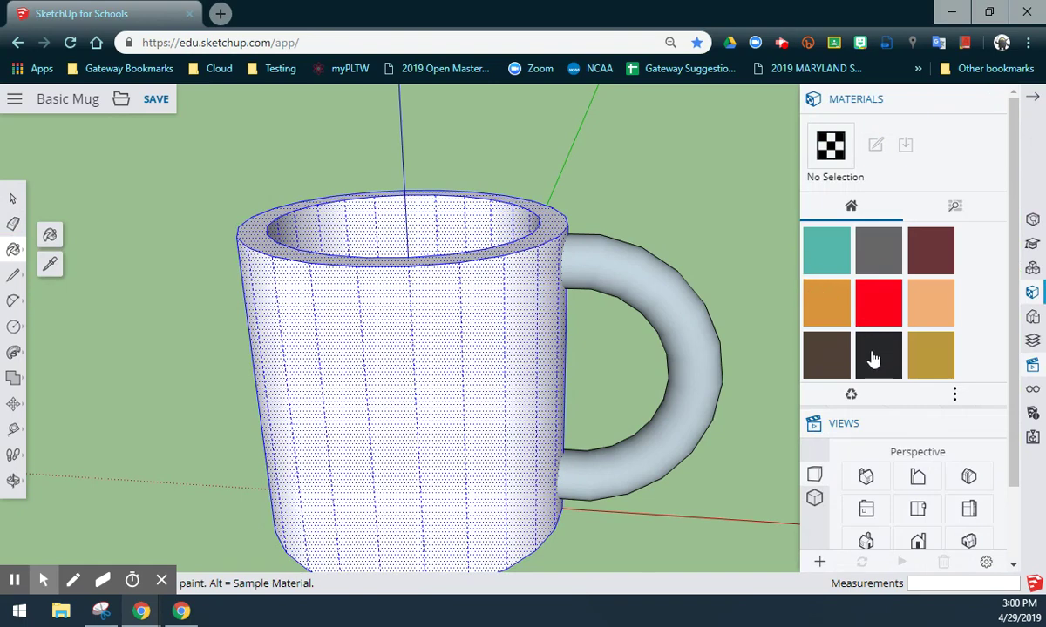
left_click(830, 318)
left_click(469, 333)
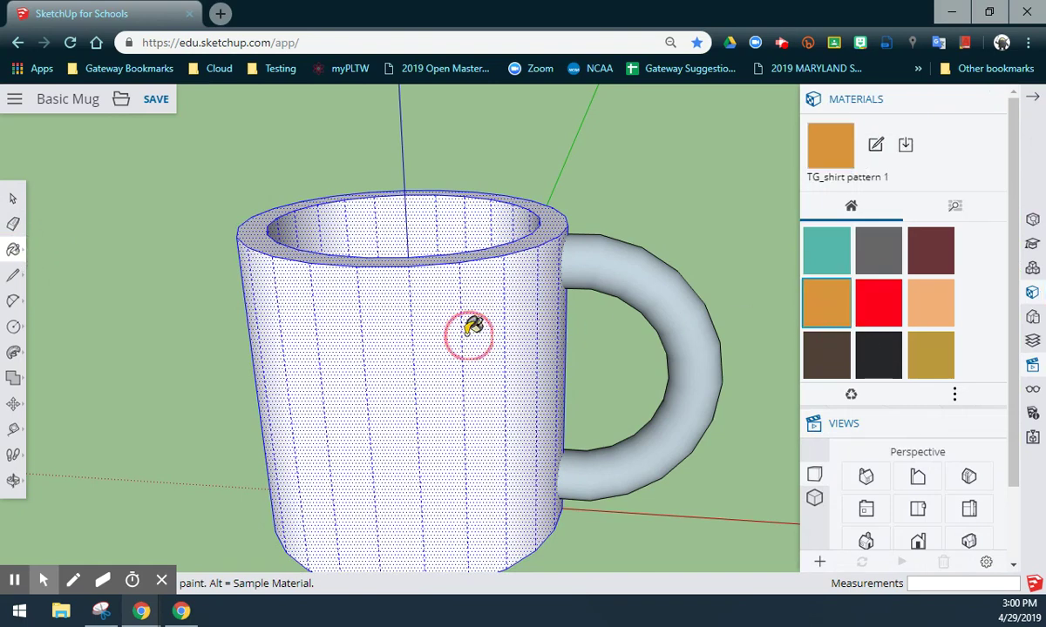
Step: Paint the handle with the dark TG_pants material
left_click(13, 199)
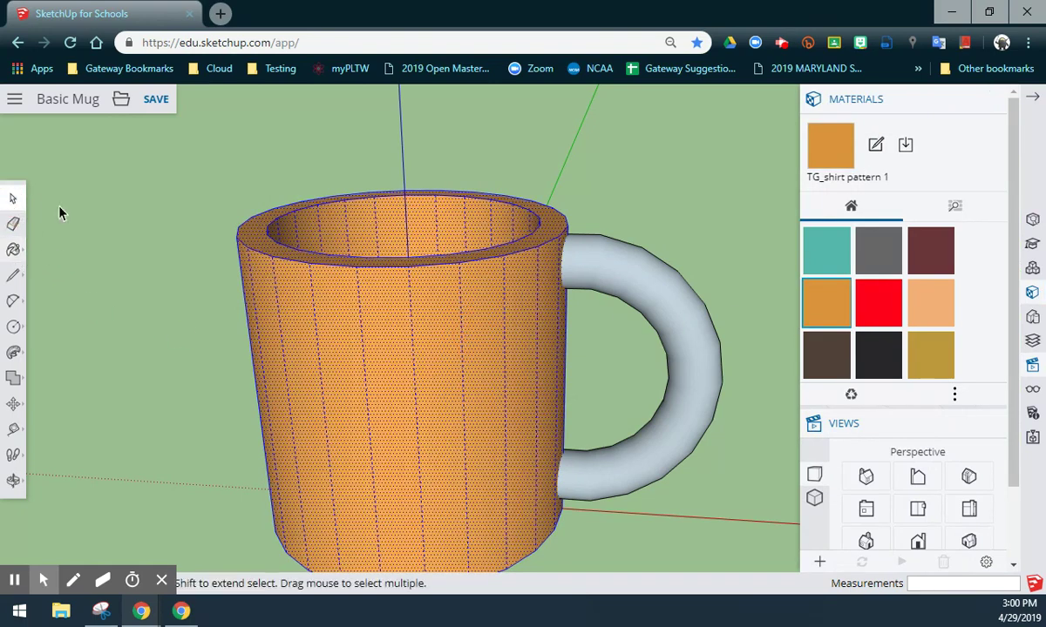
left_click(667, 310)
left_click(878, 354)
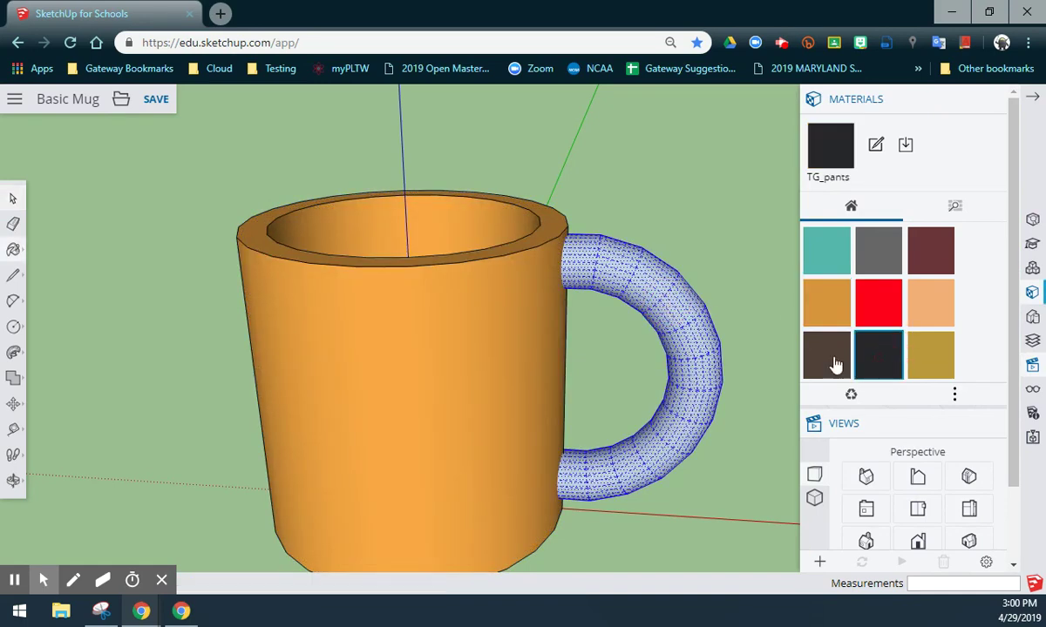
left_click(636, 285)
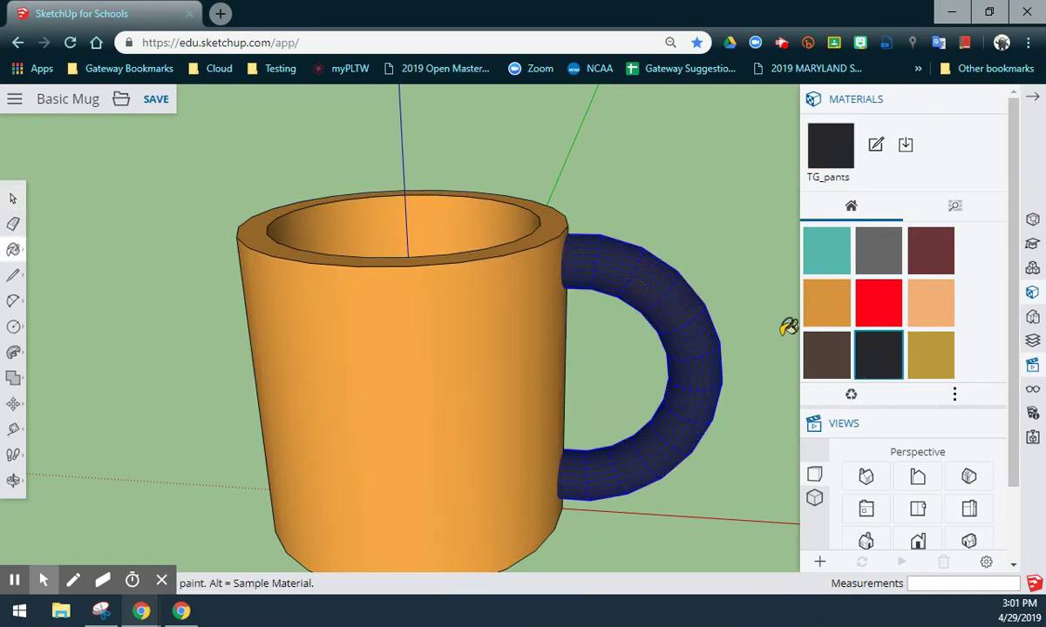
left_click(13, 199)
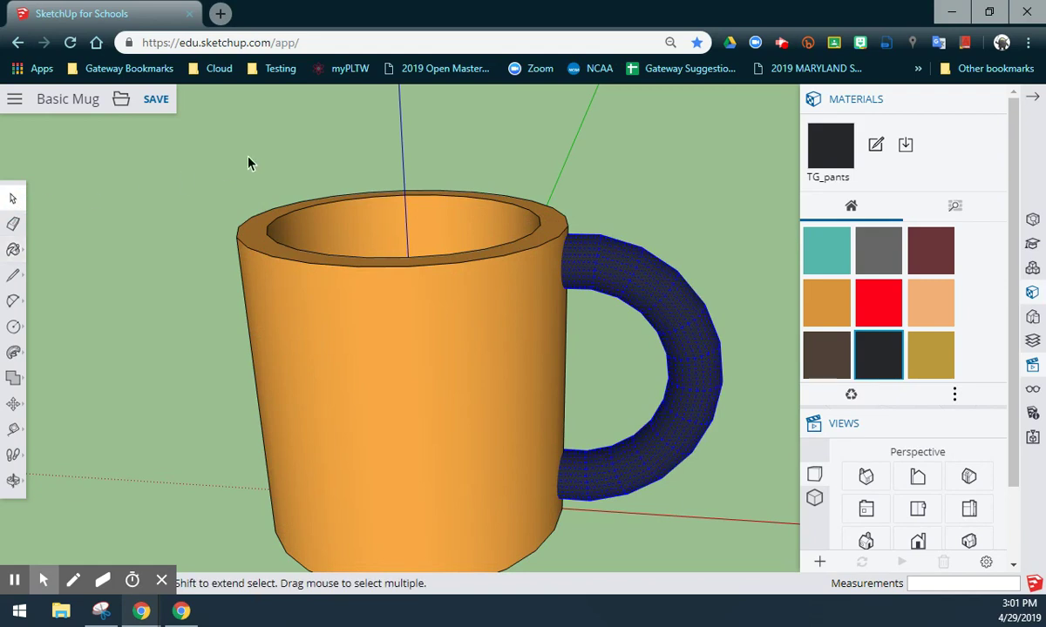